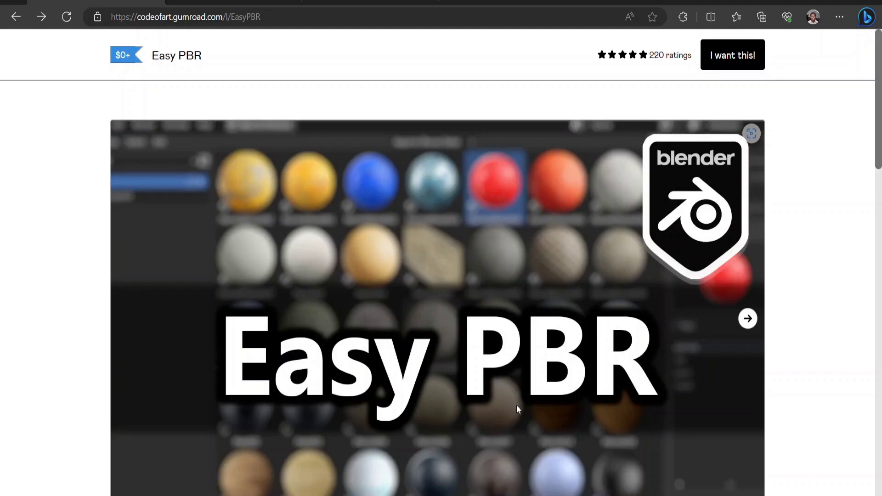
Claim the free Easy PBR product on Gumroad through a $0 checkout
scroll(554, 392, "down", 4)
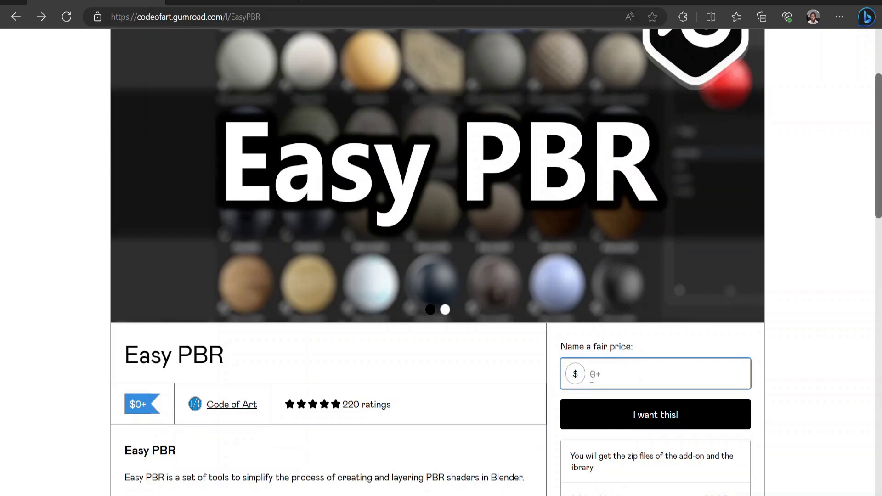
left_click(600, 381)
left_click(614, 411)
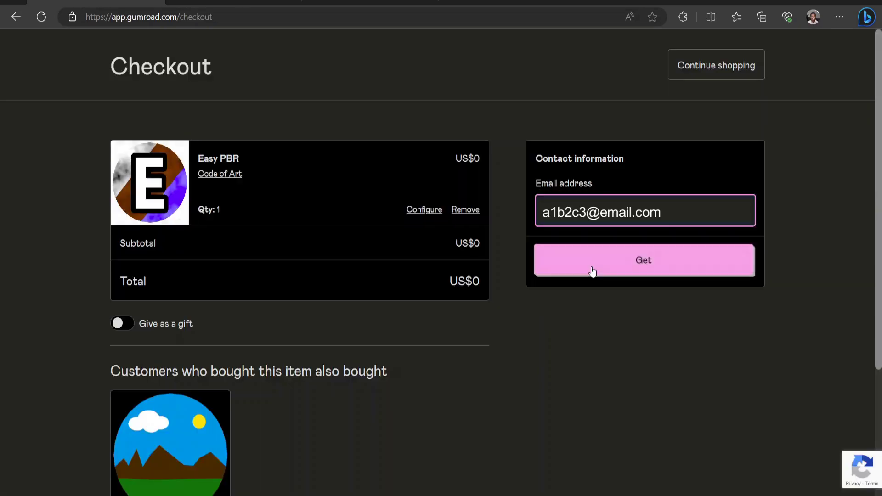
left_click(592, 271)
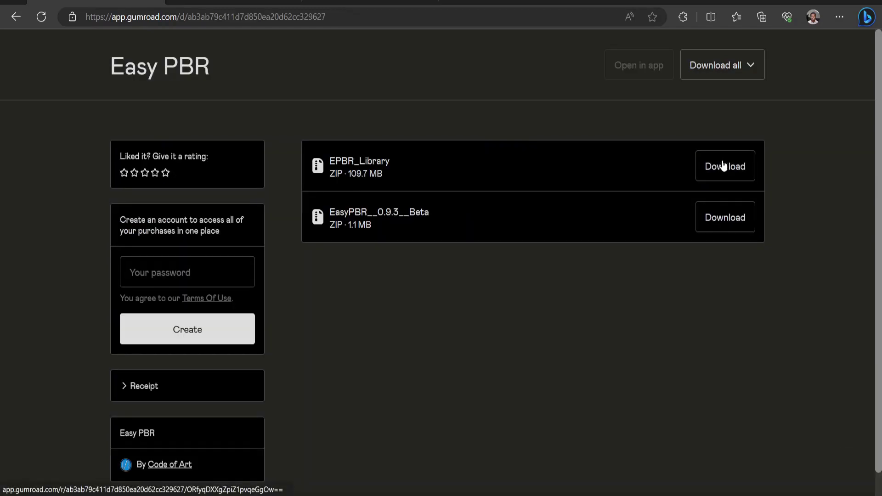
Download the EPBR_Library and EasyPBR zips, then install and enable the Easy PBR add-on
left_click(723, 165)
left_click(727, 220)
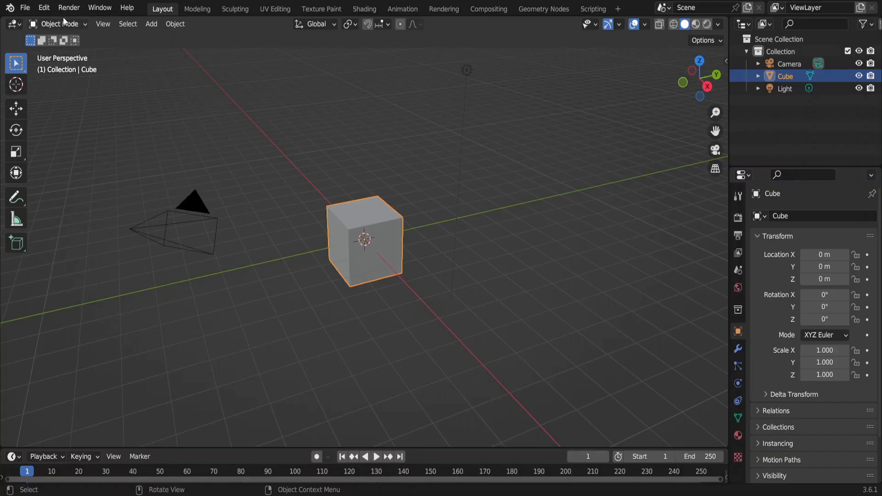
left_click(44, 7)
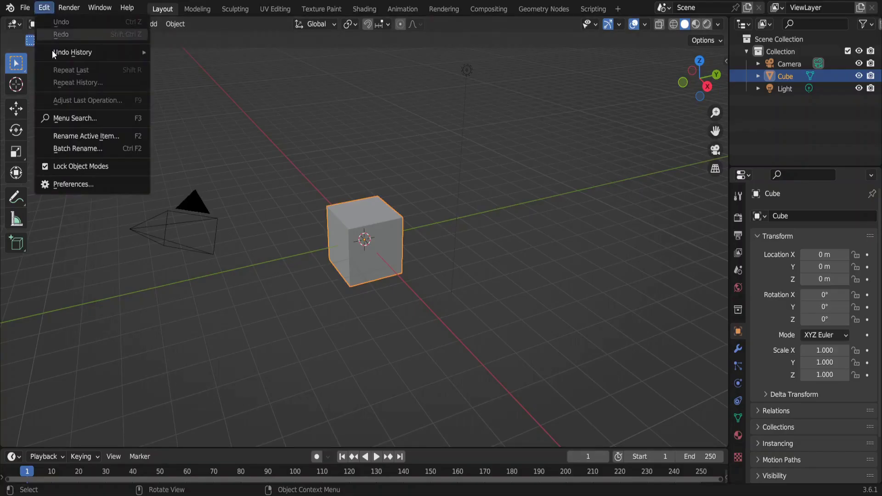
left_click(79, 184)
left_click(277, 32)
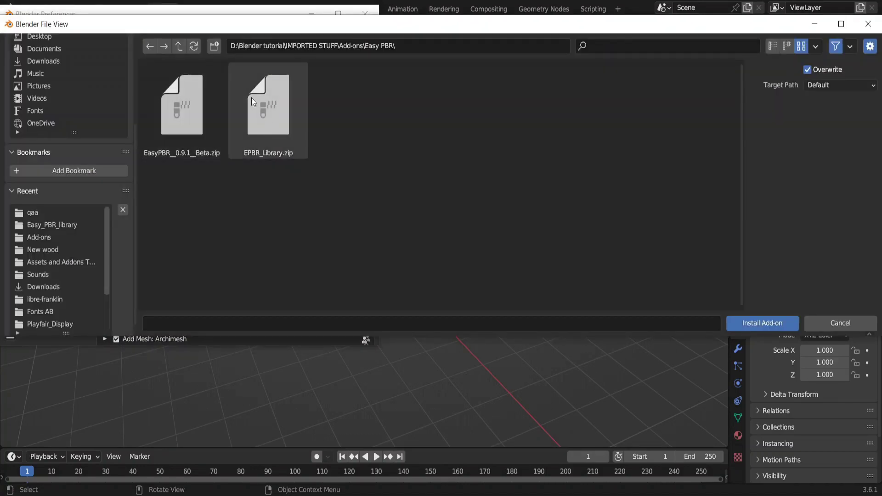
double_click(205, 127)
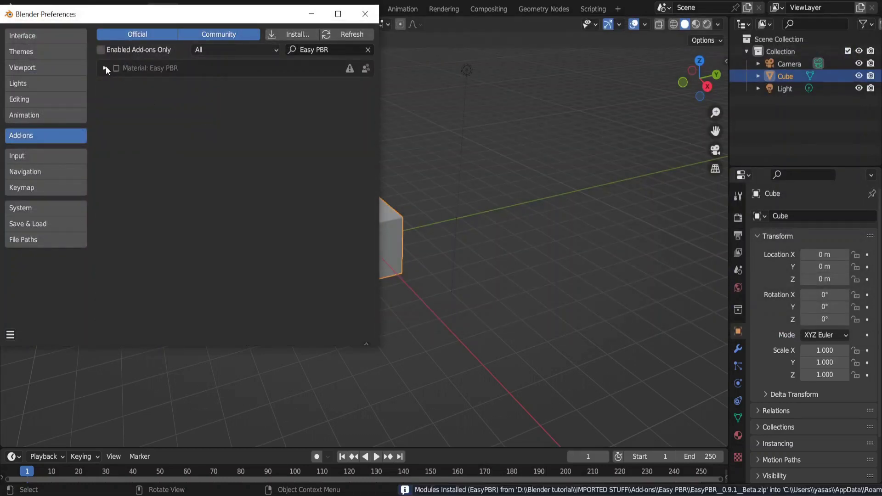
left_click(106, 68)
left_click(116, 68)
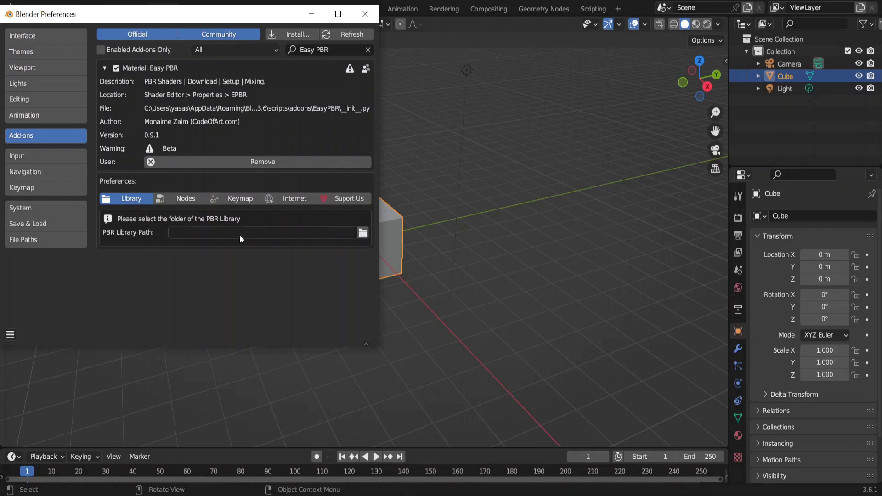
Set the PBR Library Path to the Easy_PBR_library folder and save the preferences
left_click(363, 233)
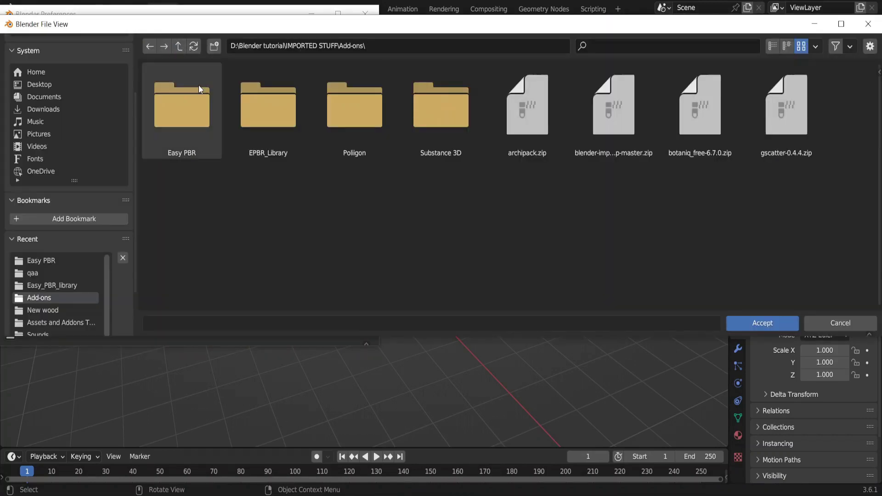
double_click(265, 137)
double_click(205, 120)
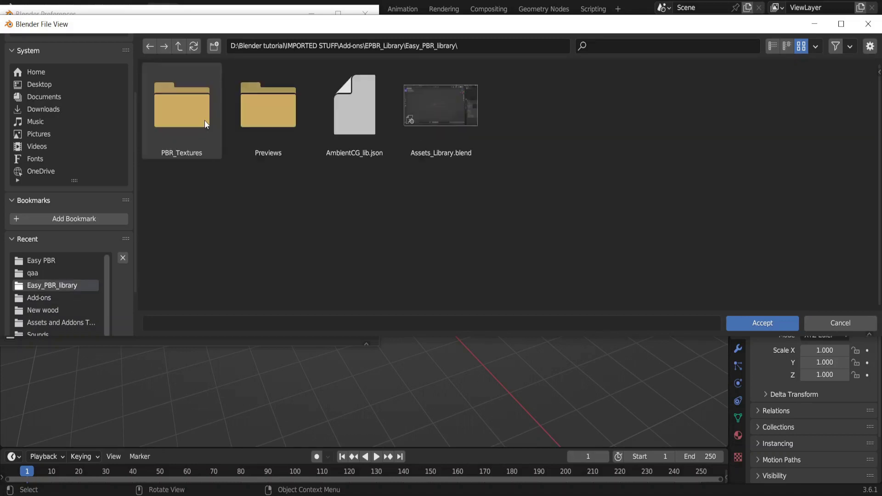
left_click(761, 324)
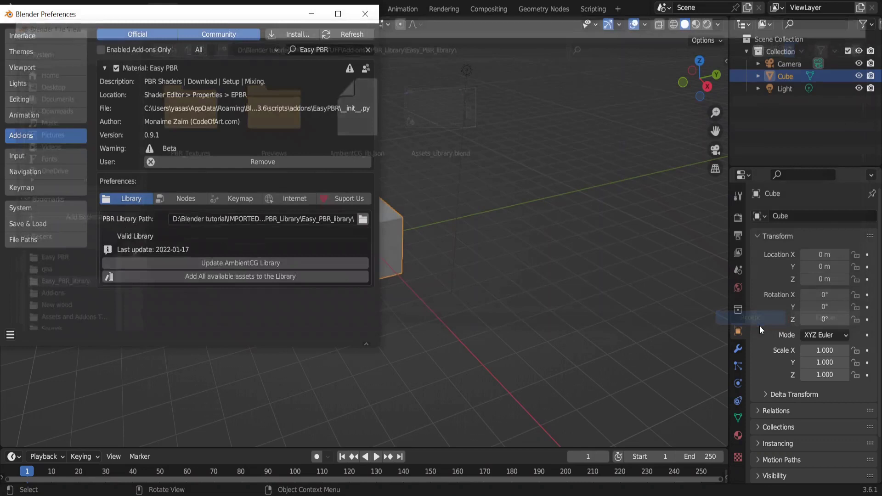
left_click(10, 335)
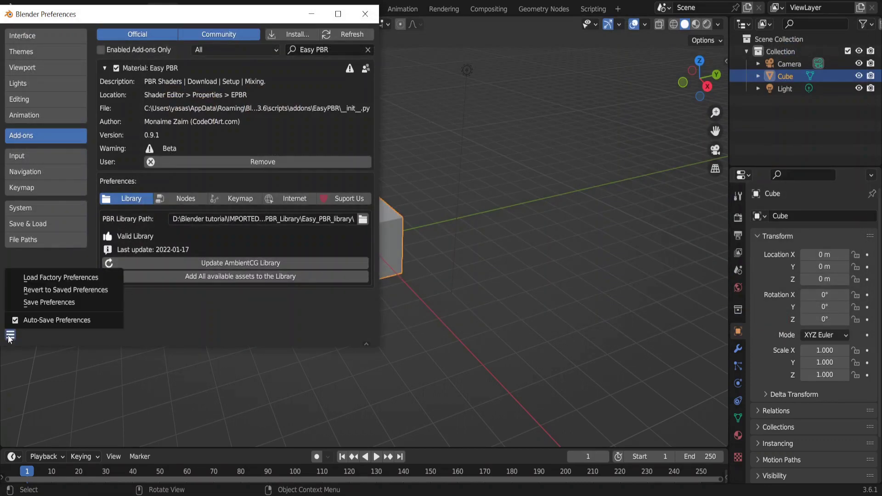
left_click(67, 302)
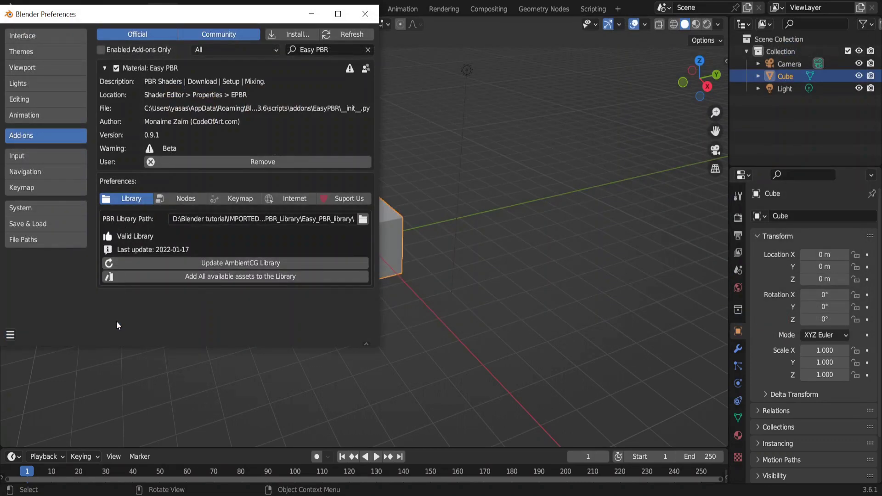
In the Shading workspace, make the widened left area a 3D Viewport in Material Preview
left_click(368, 15)
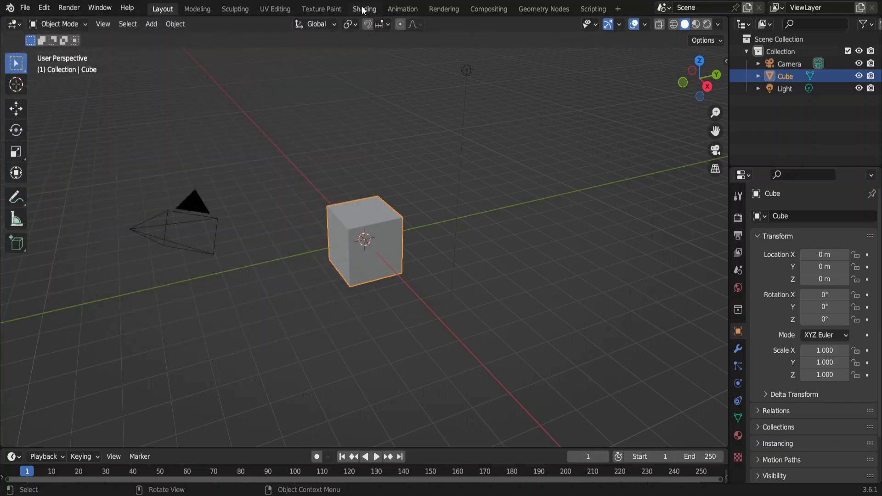
left_click(364, 9)
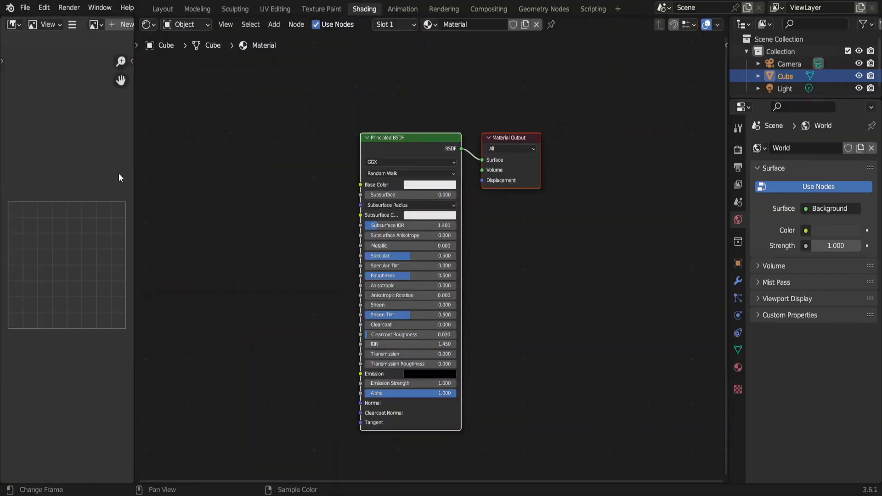
left_click_drag(133, 177, 342, 177)
left_click(15, 24)
left_click(37, 59)
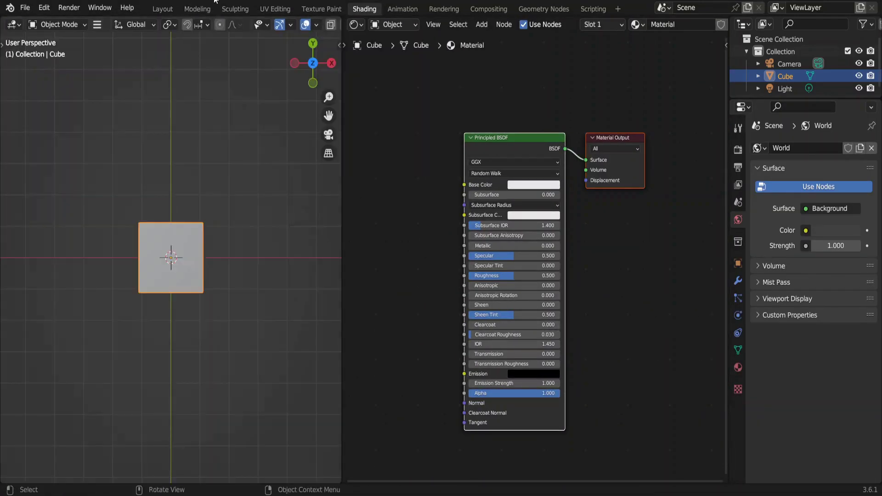
scroll(259, 26, "down", 5)
left_click(310, 25)
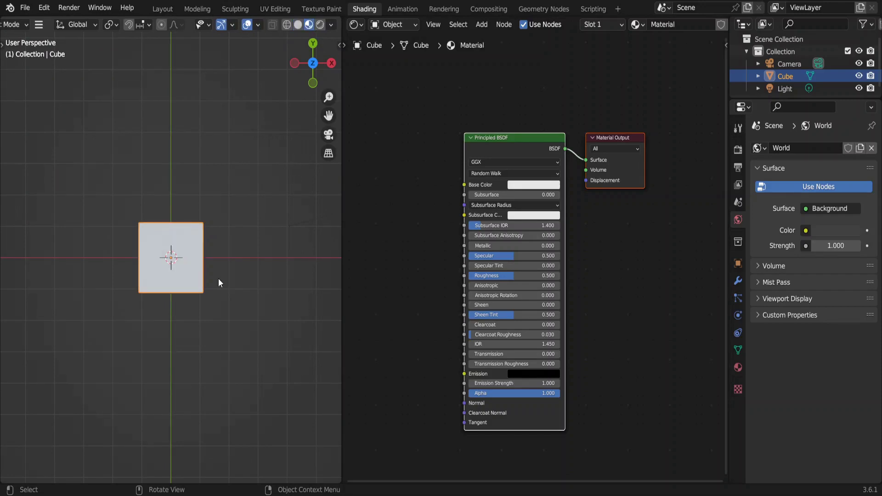
middle_click_drag(219, 279, 219, 278)
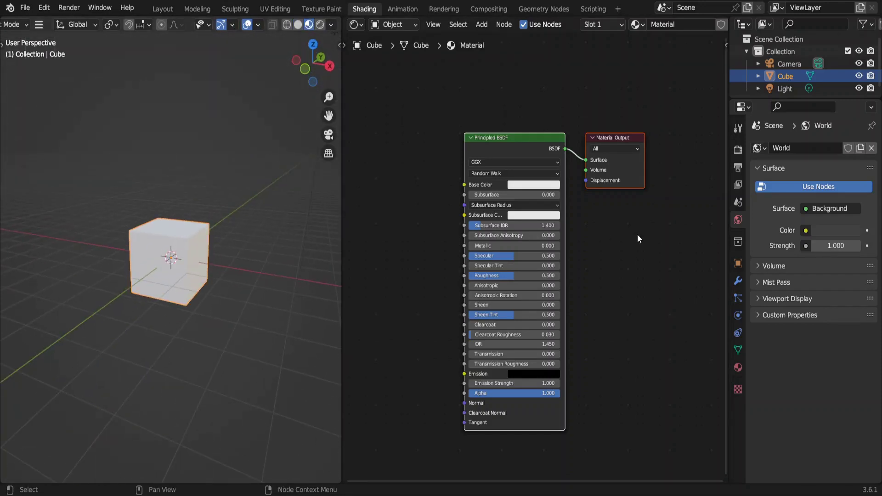
Load the Easy PBR library in the sidebar and select Wood003 from the Wood category
key("n")
left_click(719, 172)
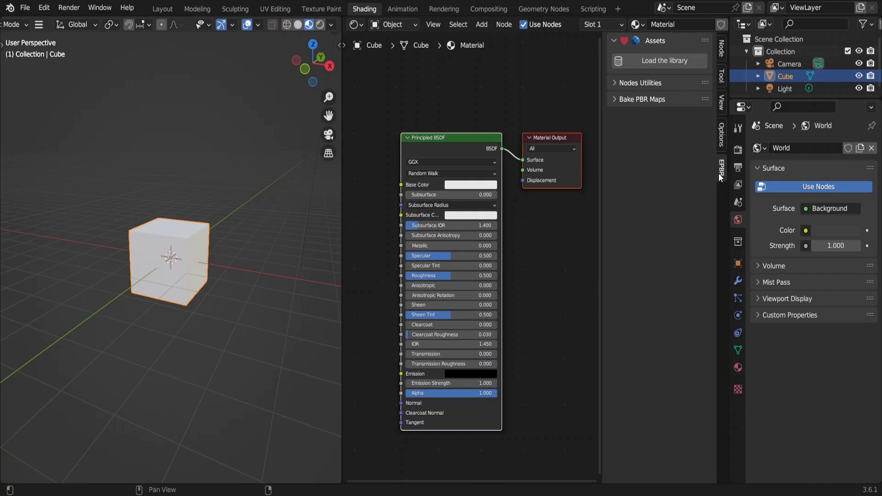
left_click(666, 60)
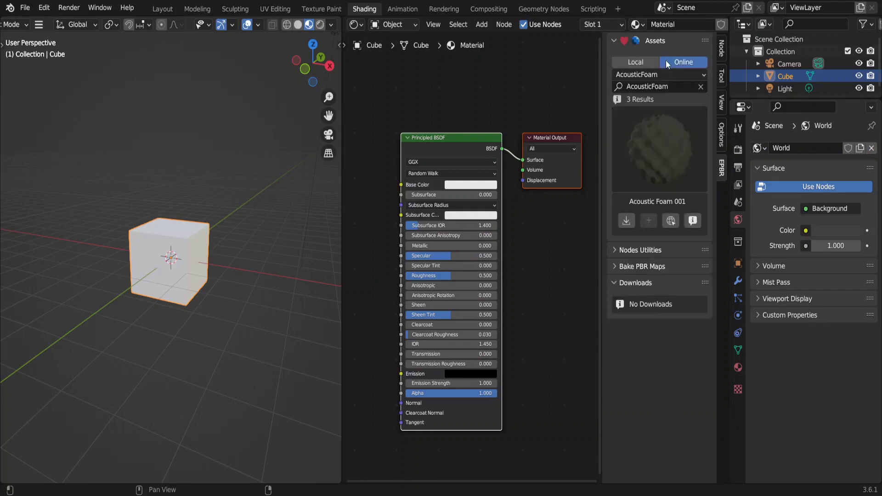
left_click(653, 74)
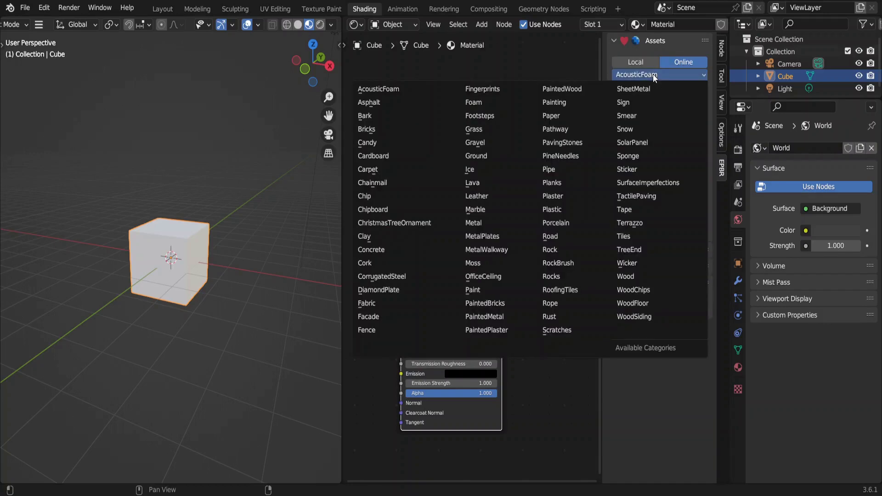
left_click(626, 276)
left_click(657, 154)
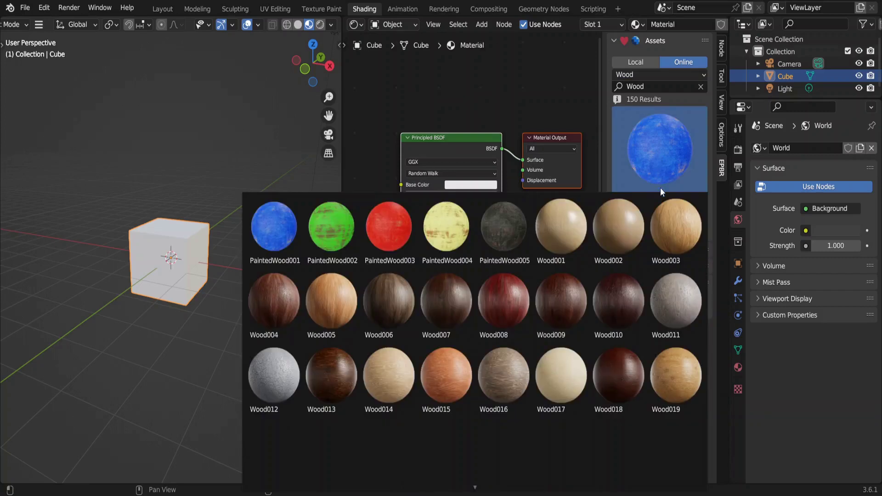
left_click(676, 226)
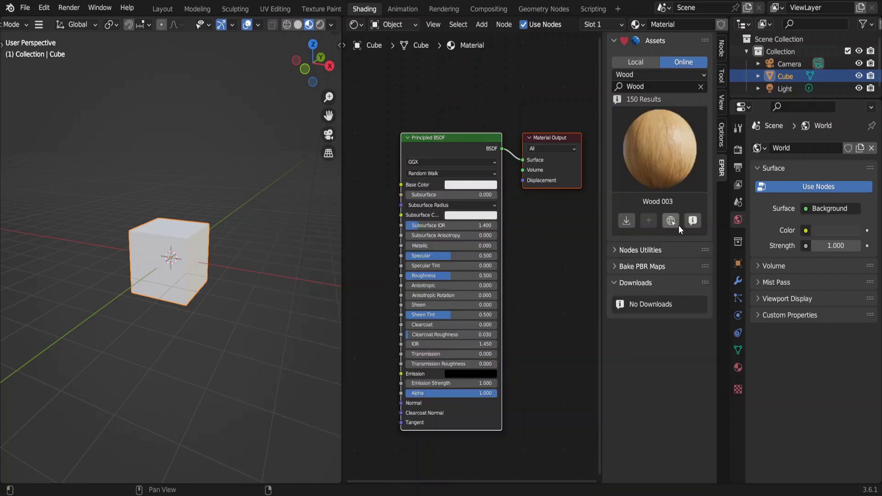
Download the Wood 003 shader at 1K-JPG resolution
left_click(625, 221)
left_click(613, 373)
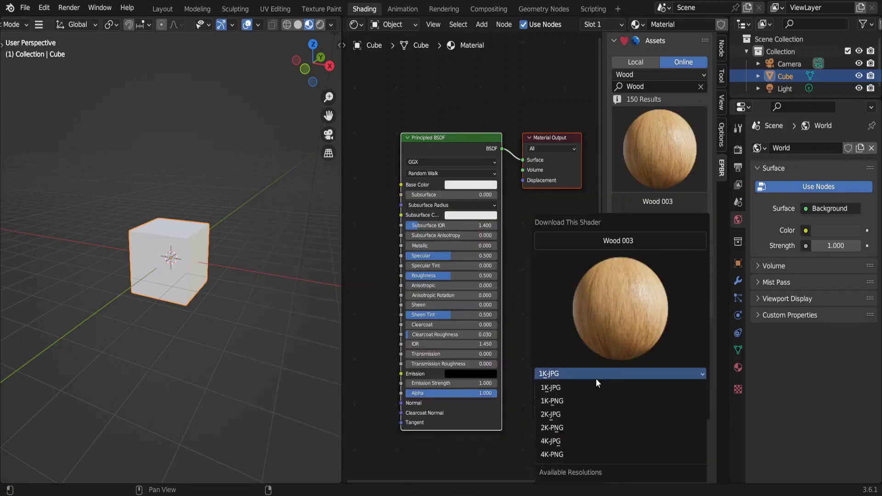
left_click(599, 387)
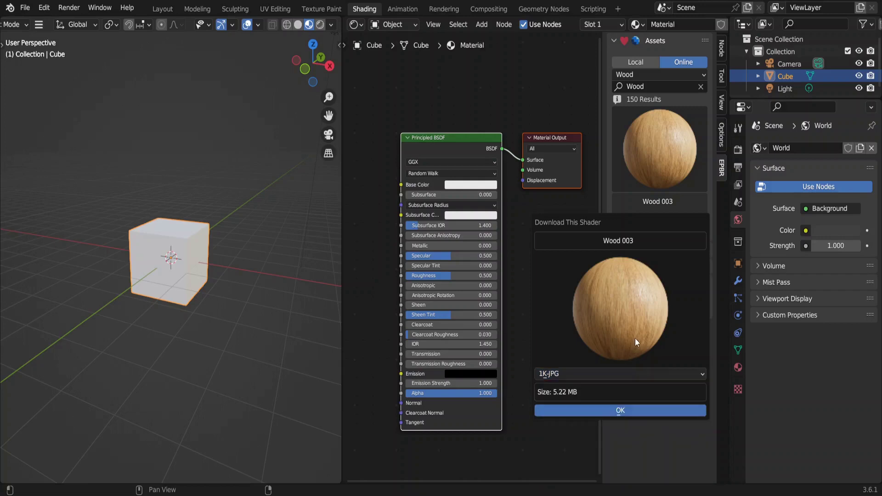
left_click(618, 411)
Replace the cube's existing material with the Wood 003 material
left_click(742, 374)
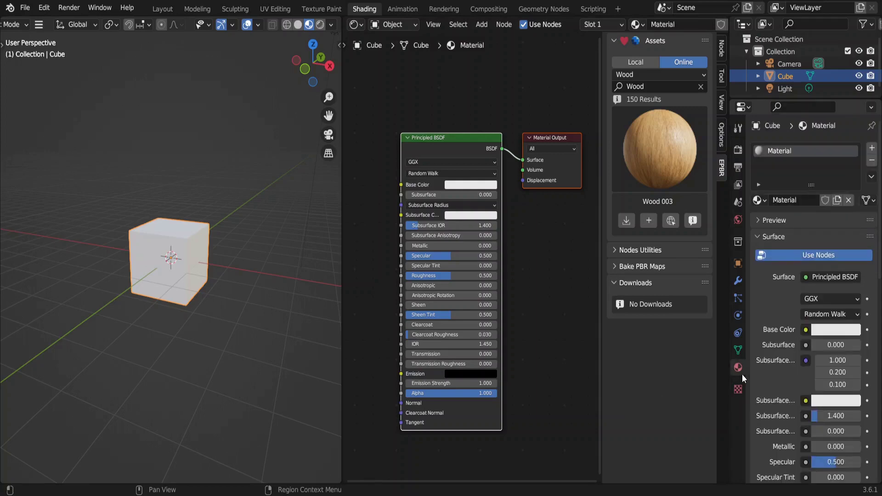
left_click(871, 160)
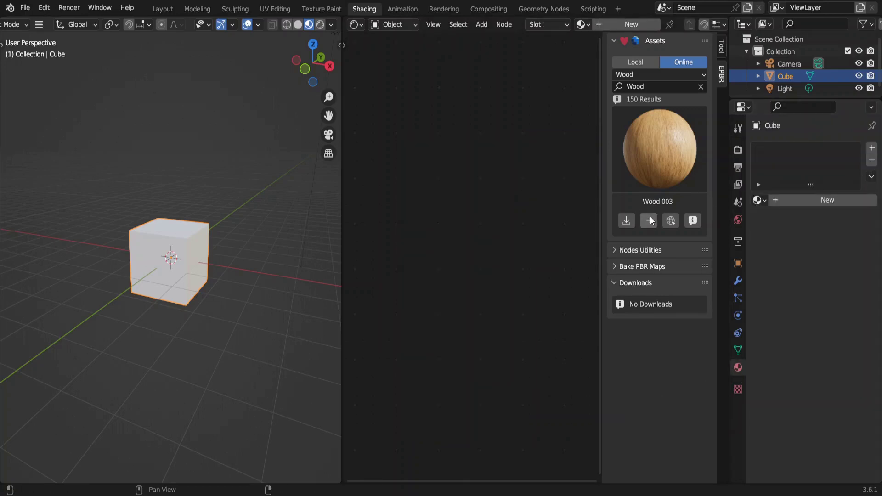
left_click(649, 221)
left_click(635, 422)
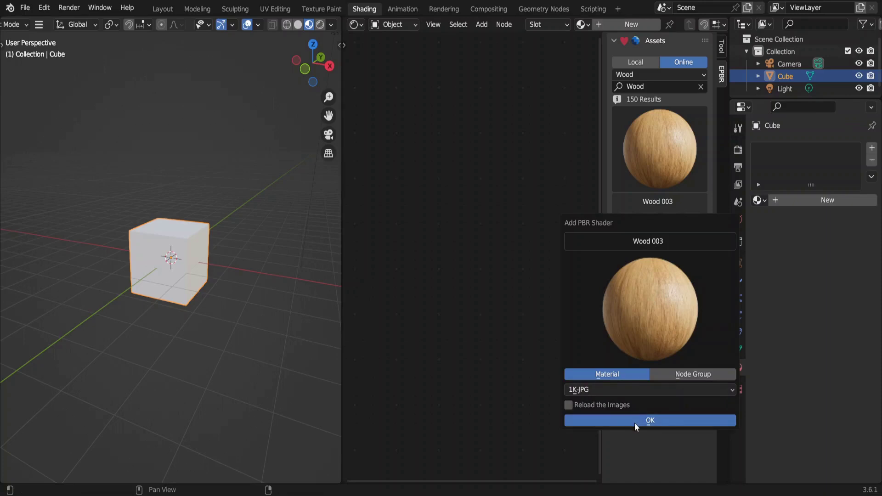
Change the Wood003 Mapping node's X scale value
scroll(130, 211, "up", 6)
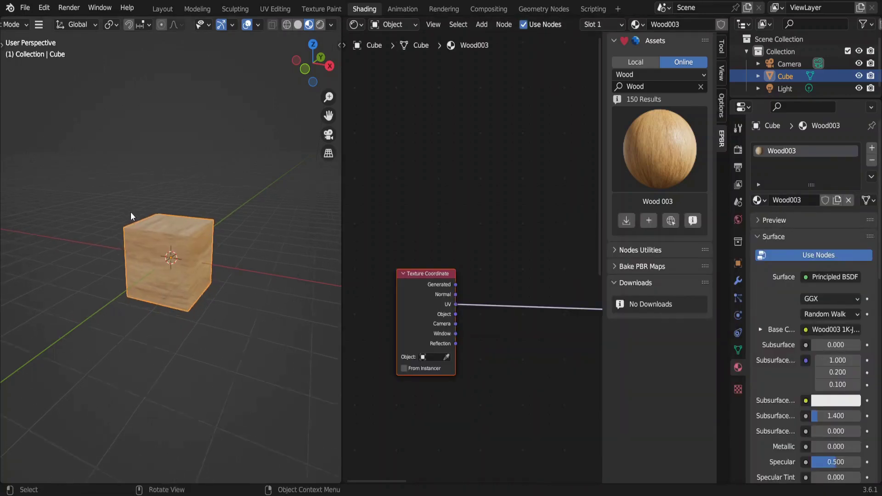
scroll(130, 211, "up", 5)
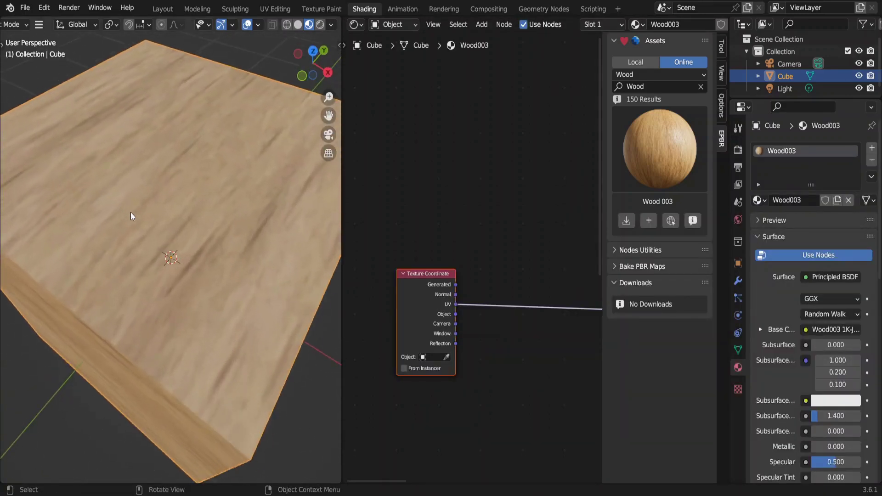
scroll(465, 242, "right", 5, "ctrl")
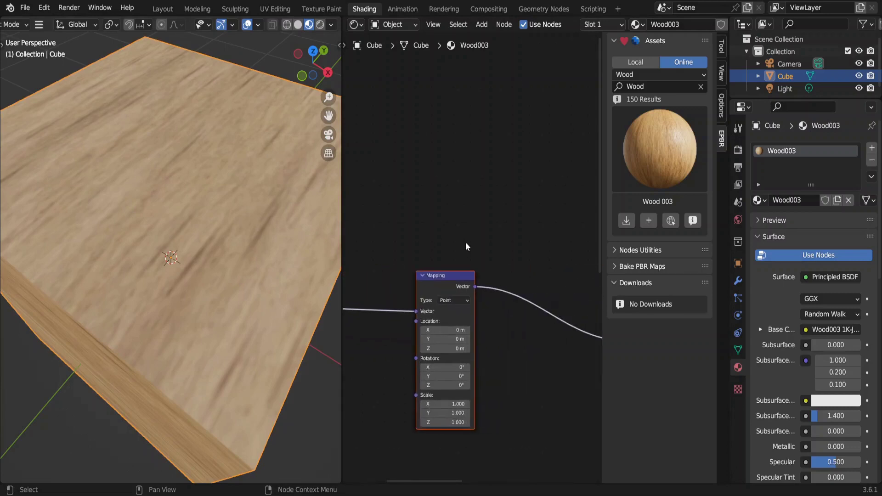
double_click(450, 405)
type("2")
key("Return")
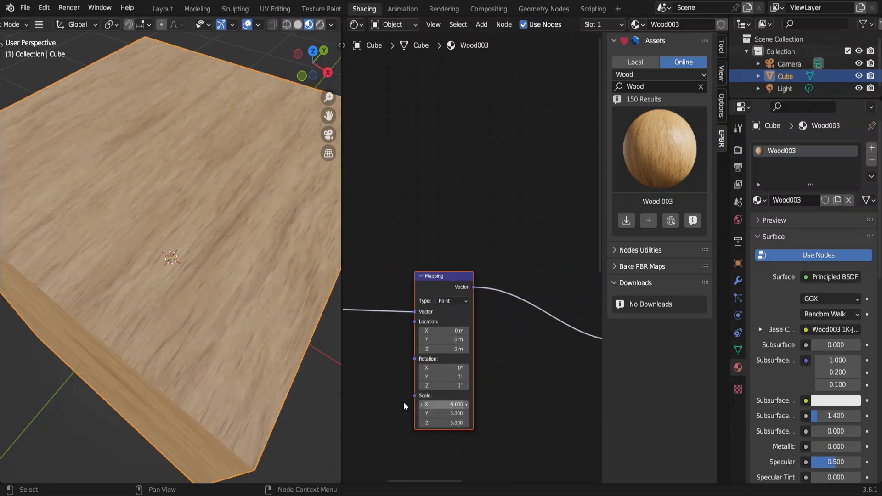
key("Home")
Insert a Hue/Saturation/Value node on the Base Color link with Value 0.400
key("shift+a")
left_click(492, 284)
type("hue")
key("Return")
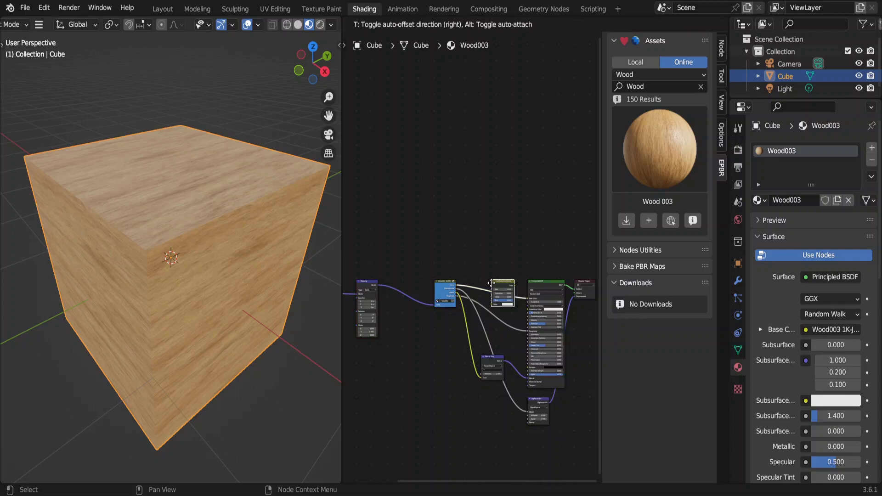
left_click(492, 287)
scroll(492, 287, "up", 4)
left_click_drag(492, 270, 460, 271)
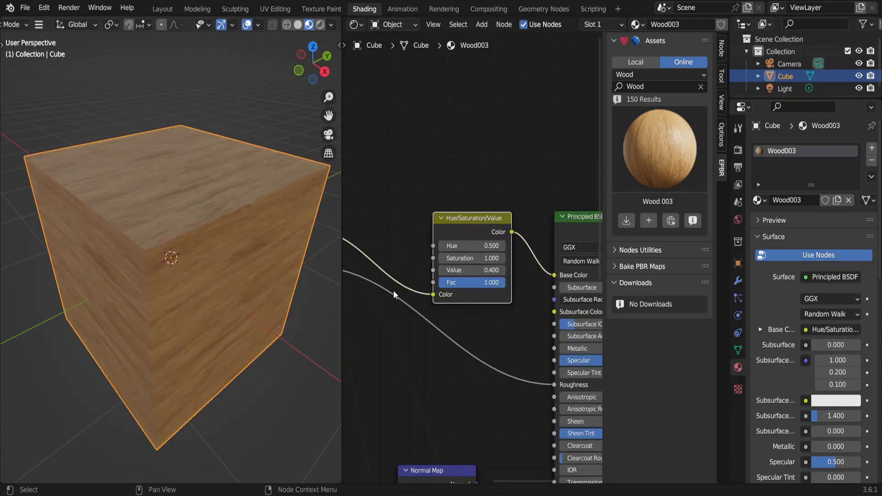
key("KP_7")
key("KP_2")
key("KP_2")
key("KP_2")
key("KP_2")
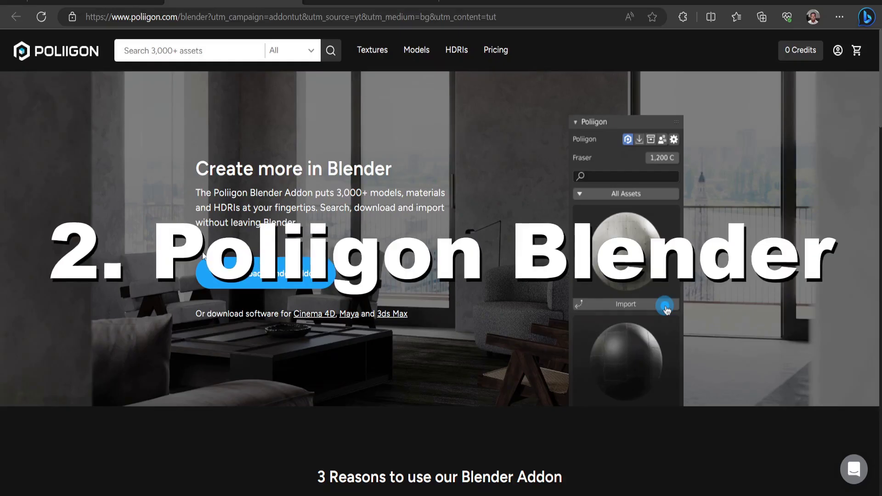
Download the Poliigon add-on and install its zip in Preferences
left_click(245, 276)
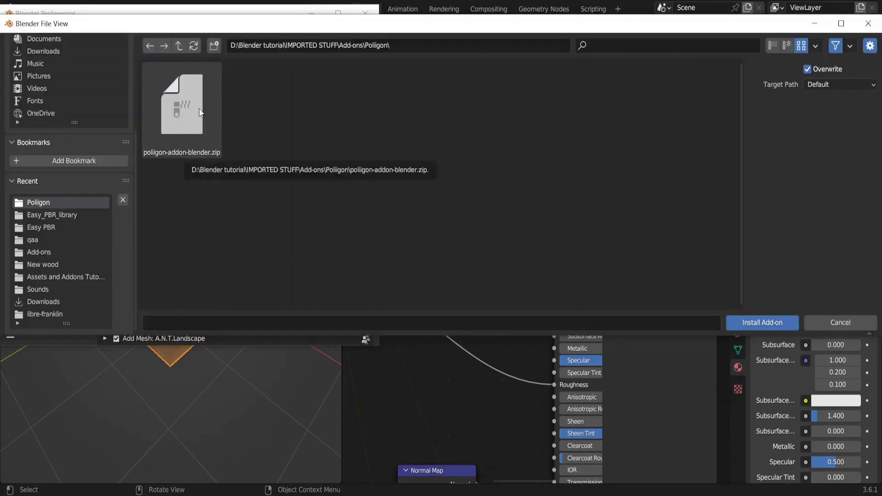
double_click(199, 108)
scroll(225, 211, "down", 10)
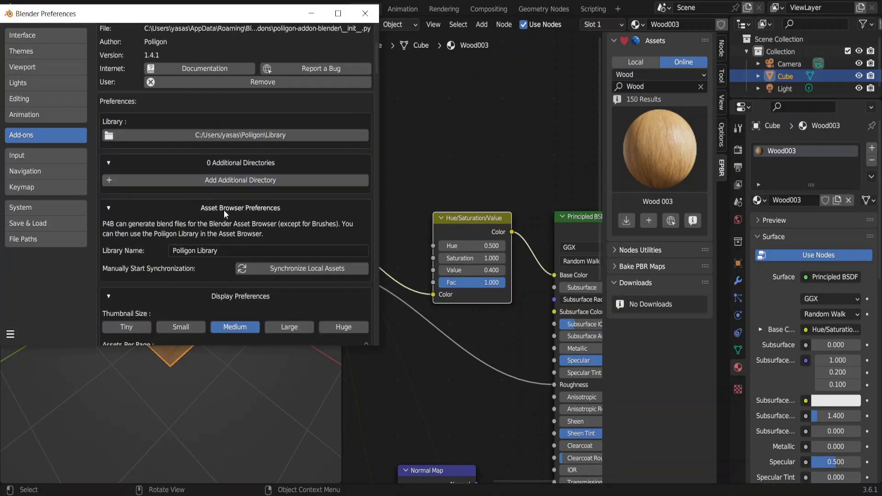
left_click(367, 14)
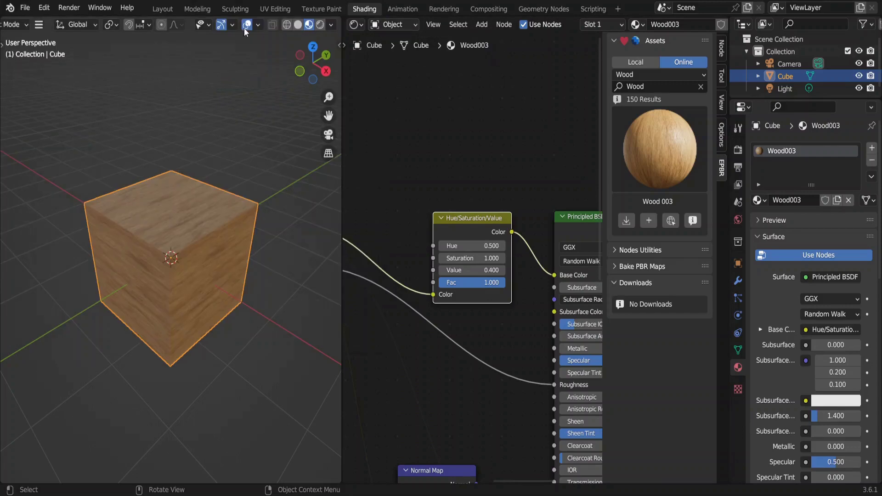
Restart Blender from the Poliigon panel without saving, then start a new General scene
left_click(151, 9)
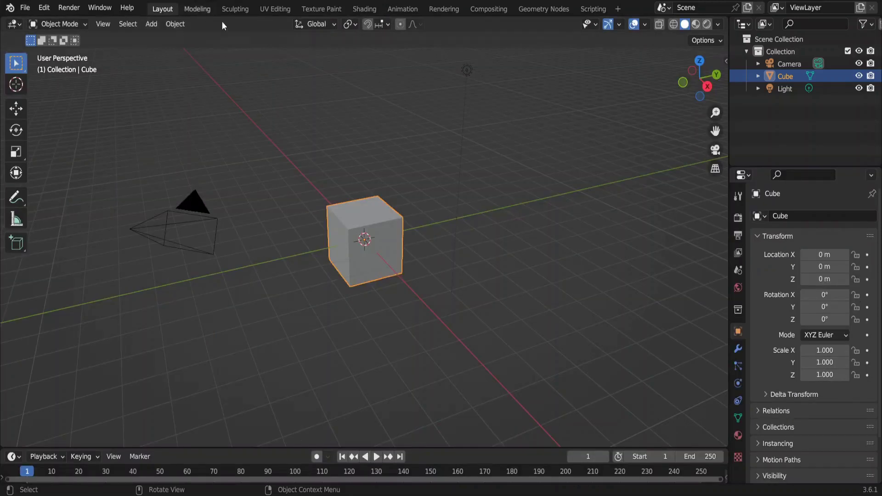
key("n")
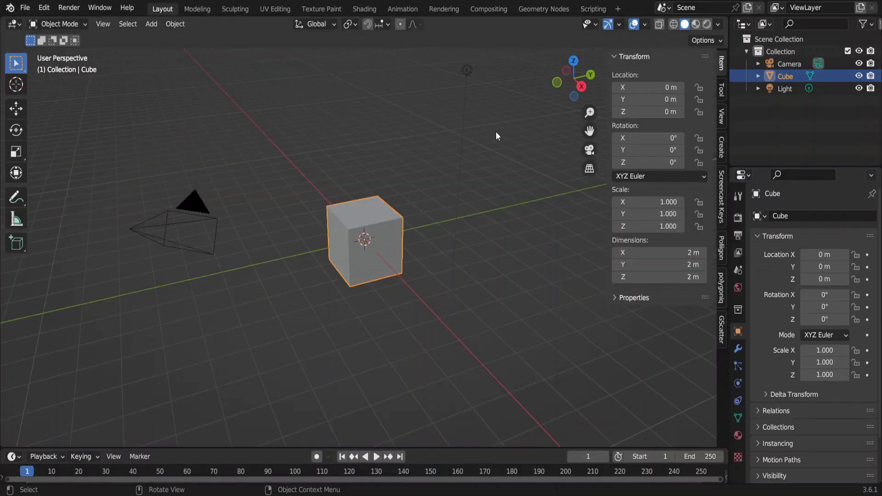
left_click(723, 248)
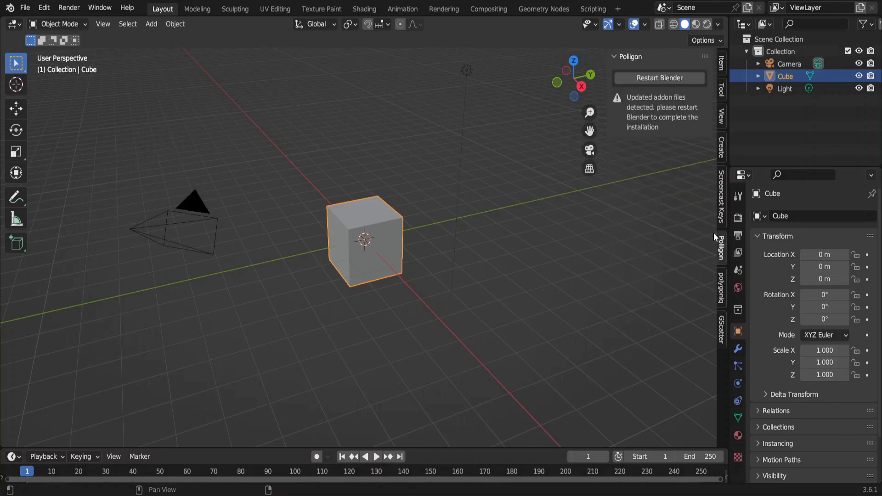
left_click(653, 79)
left_click(457, 267)
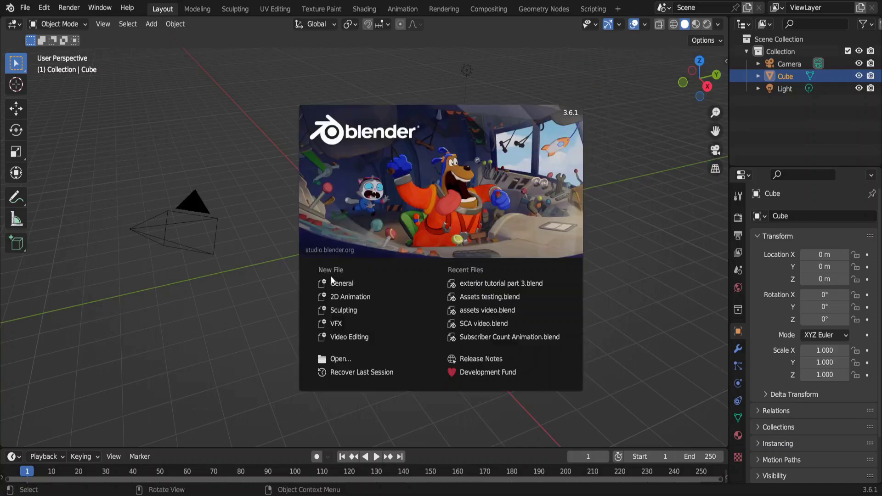
left_click(340, 283)
Search the Poliigon library for 'free' assets, filtered to Textures only
key("n")
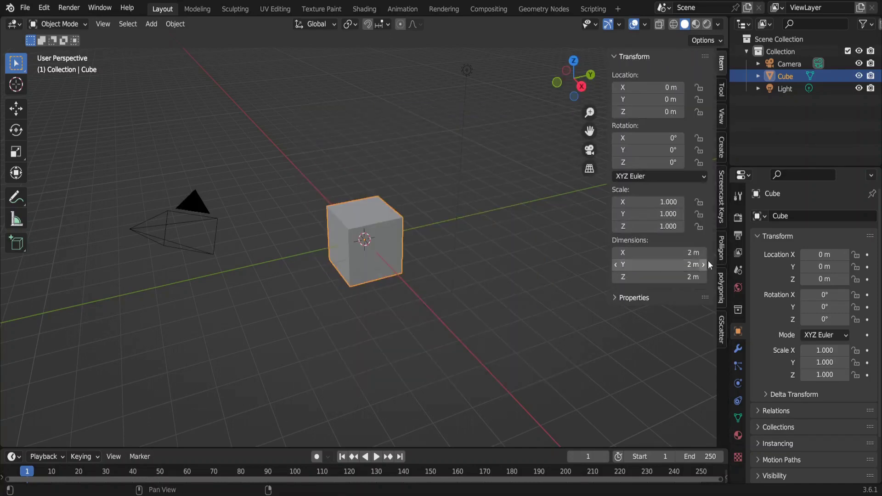
left_click(720, 261)
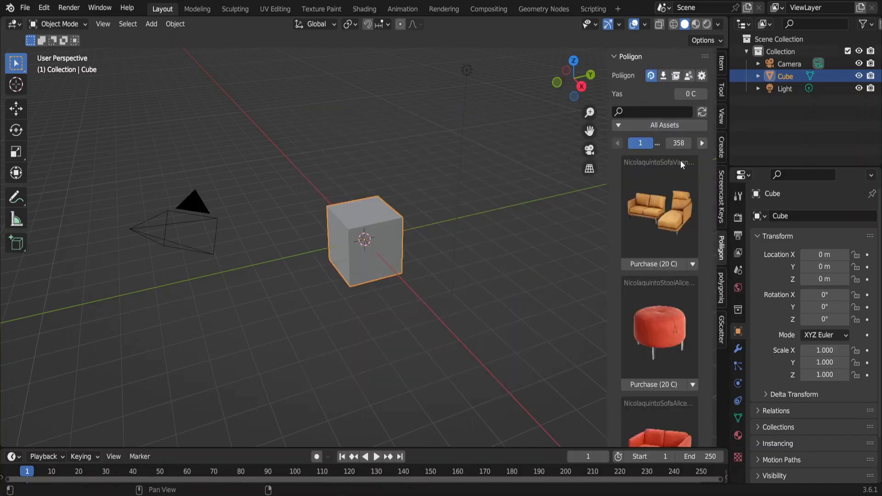
left_click(651, 109)
type("free")
key("Return")
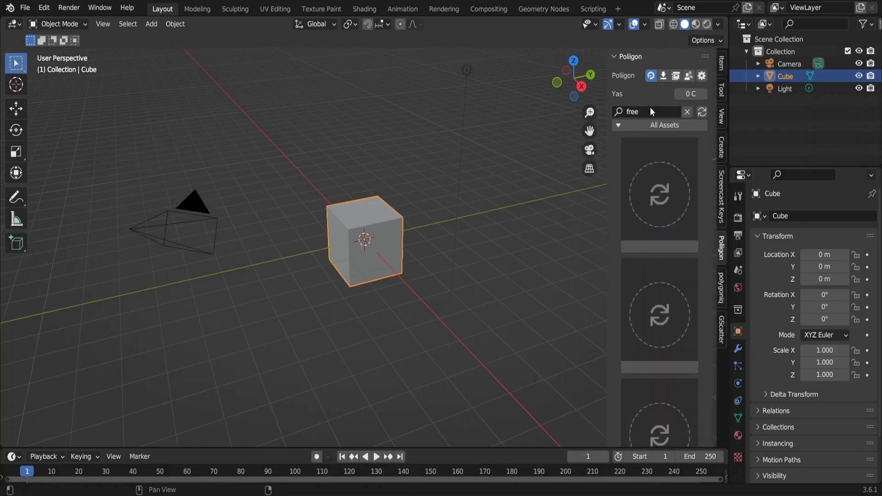
left_click(650, 124)
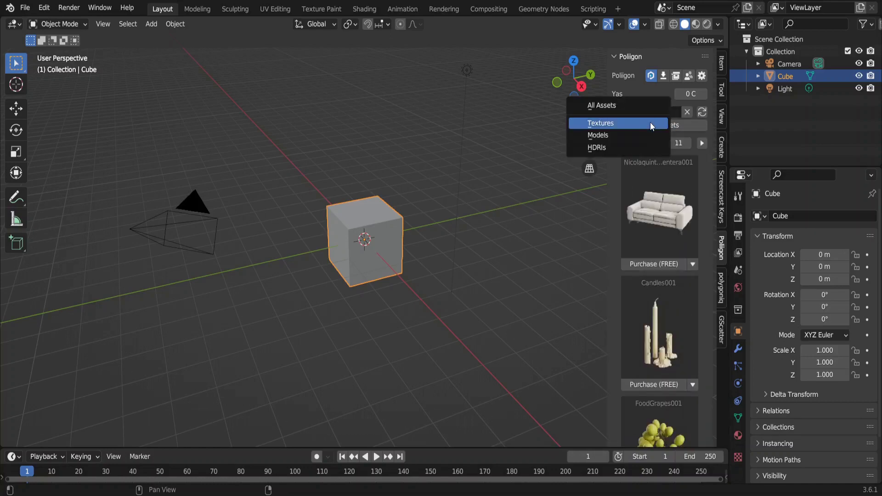
left_click(622, 122)
Download the free reclaimed brick texture and apply it at 1K in Material Preview
scroll(684, 265, "down", 5)
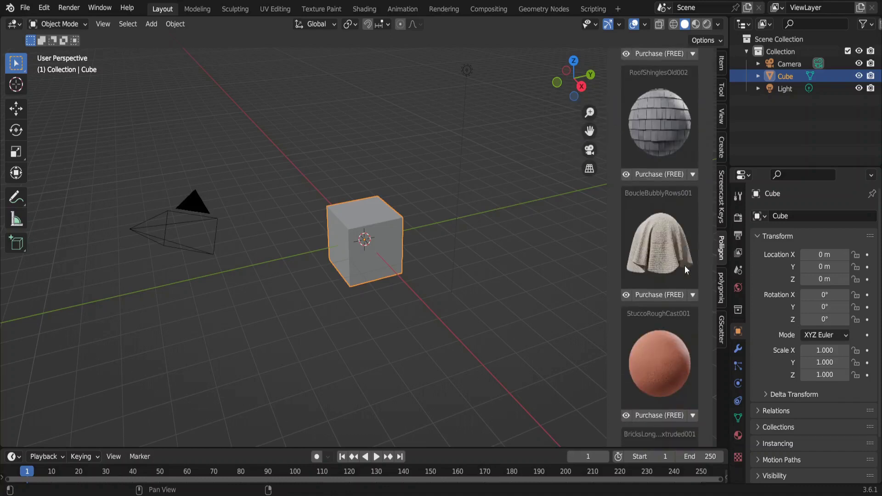
scroll(685, 265, "down", 12)
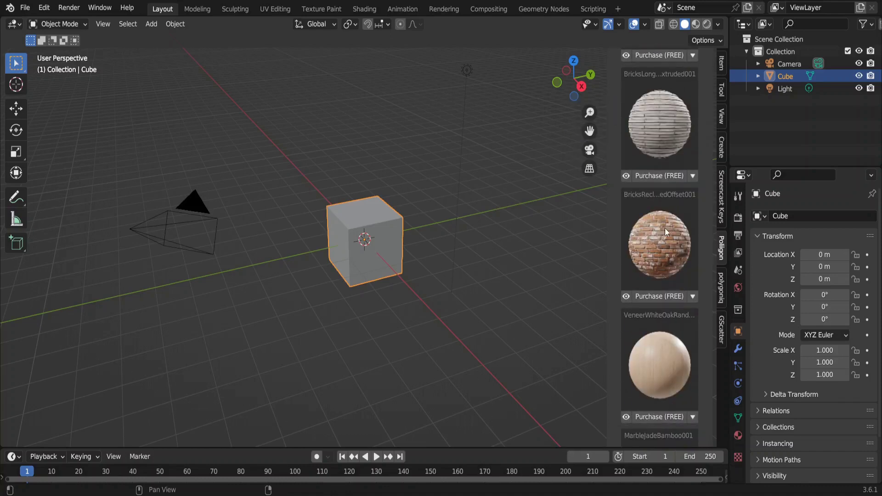
left_click(651, 297)
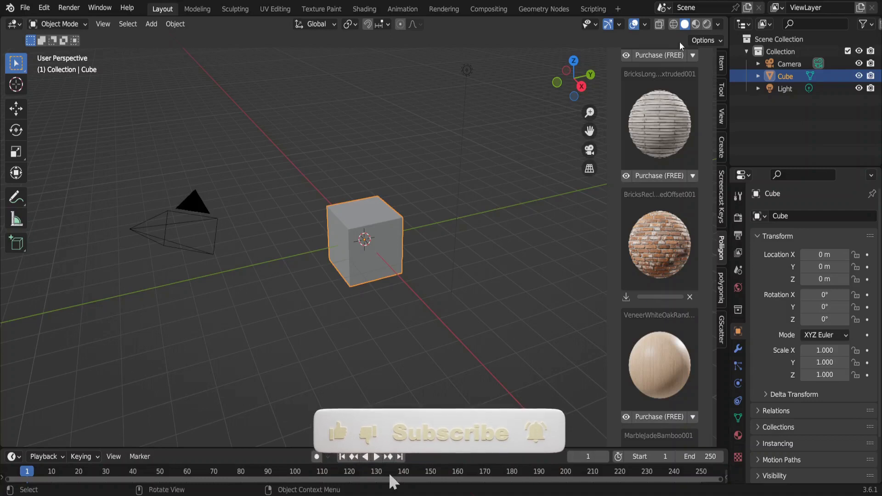
left_click(697, 24)
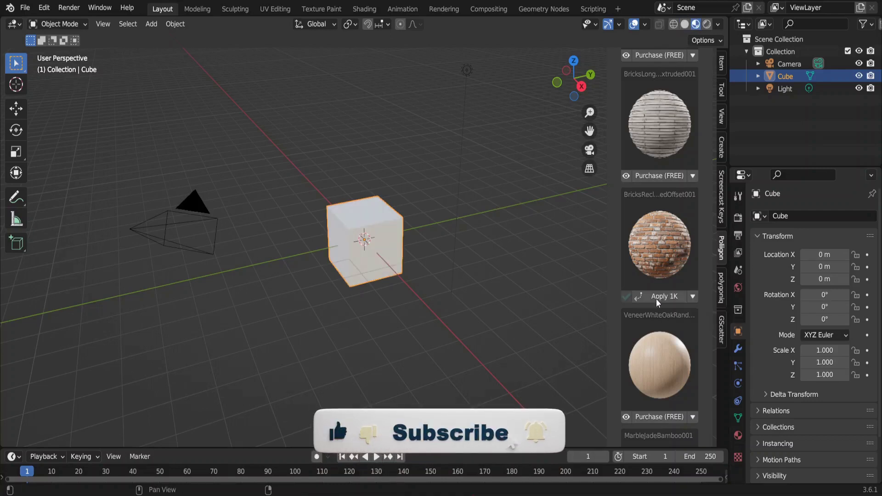
left_click(738, 436)
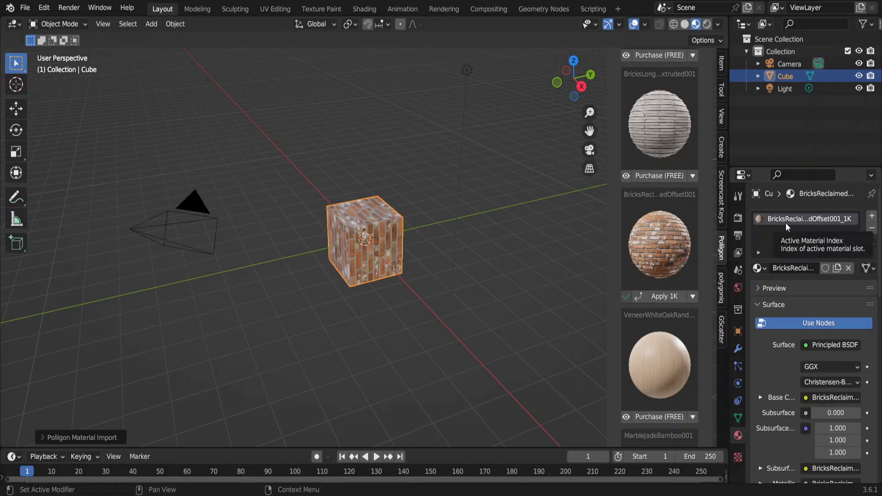
In the Shading workspace, turn the left area into a Material Preview 3D Viewport
left_click(357, 10)
left_click_drag(4, 287, 15, 34)
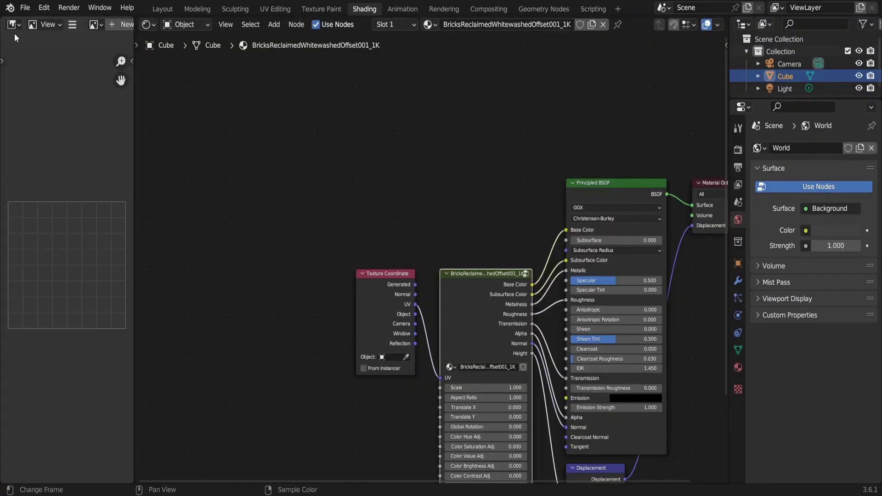
left_click(12, 25)
left_click(27, 57)
left_click_drag(134, 253, 327, 253)
left_click(295, 24)
mouse_move(193, 193)
middle_mouse_down()
mouse_move(216, 257)
mouse_move(239, 276)
middle_mouse_up()
Set the brick texture node's Scale to 1.800 and Global Rotation to 90
middle_click_drag(574, 299, 439, 255)
mouse_move(446, 344)
left_mouse_down()
mouse_move(474, 343)
mouse_move(460, 344)
mouse_move(441, 320)
mouse_move(423, 321)
mouse_move(448, 320)
mouse_move(456, 304)
mouse_move(499, 305)
left_mouse_up()
scroll(461, 320, "up", 2)
left_click(459, 304)
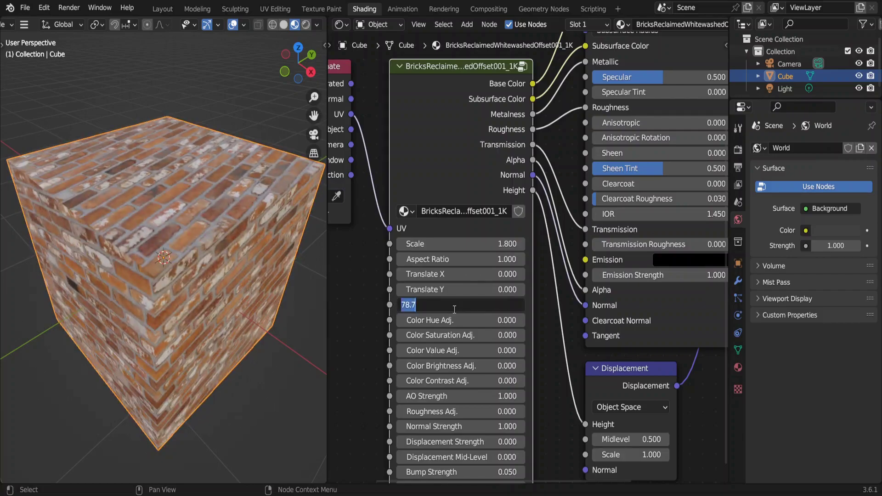
type("90")
key("Return")
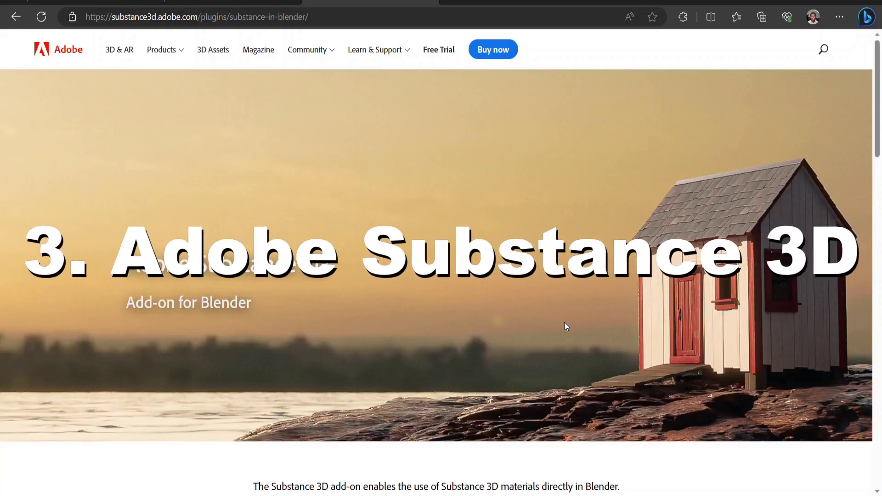
scroll(565, 327, "down", 5)
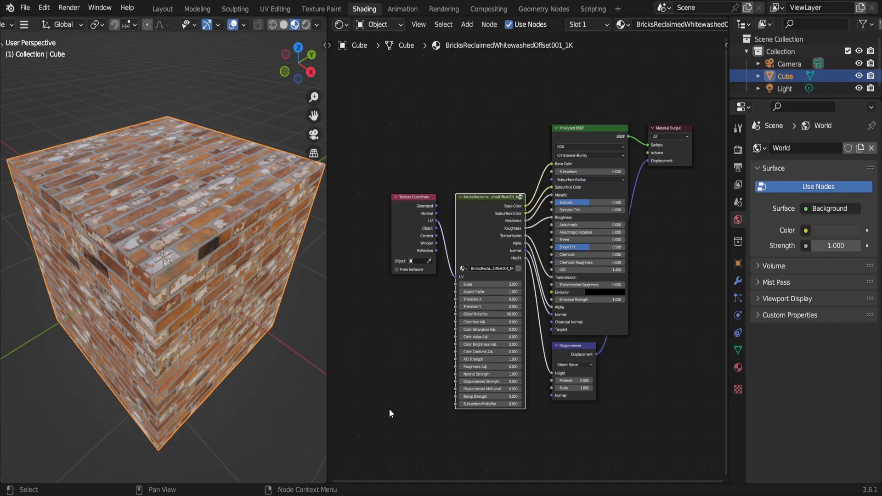
Install and enable the Adobe Substance 3D add-on from its zip
left_click(44, 10)
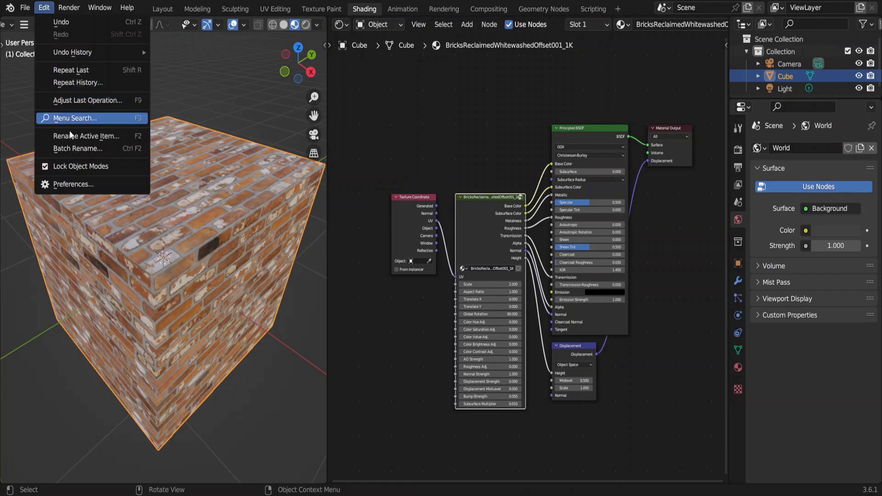
left_click(84, 185)
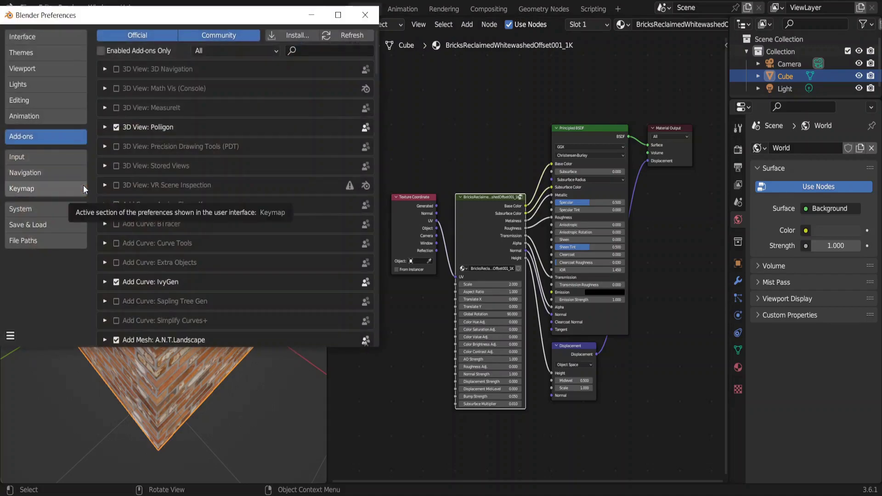
left_click(294, 35)
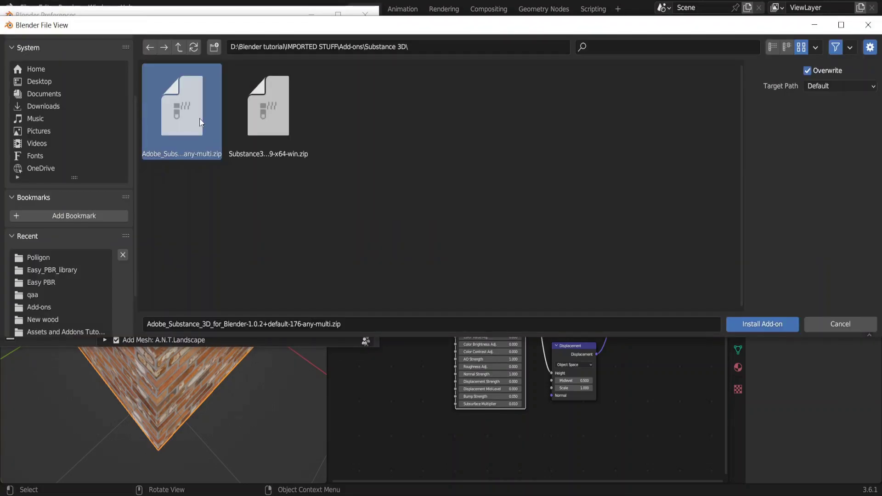
double_click(200, 121)
left_click(116, 70)
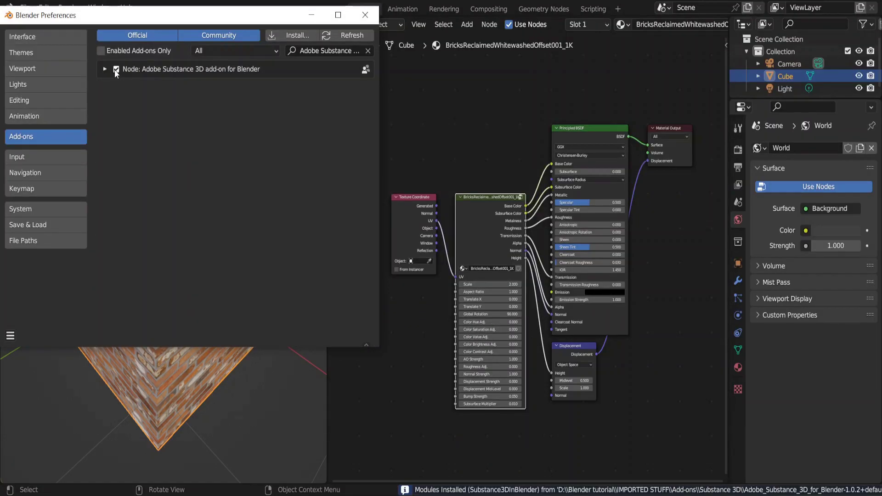
left_click(104, 68)
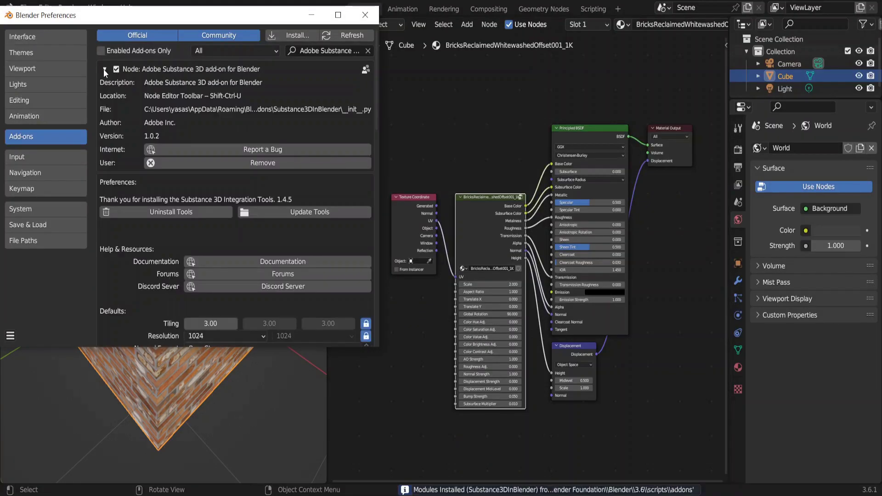
Update the Substance integration tools from their zip and show the Substance 3D sidebar panel
left_click(288, 212)
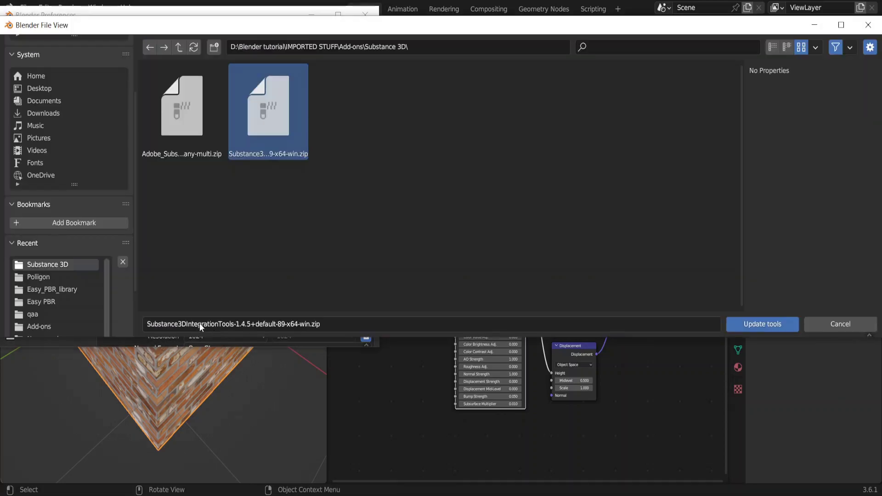
double_click(270, 121)
left_click(364, 15)
key("n")
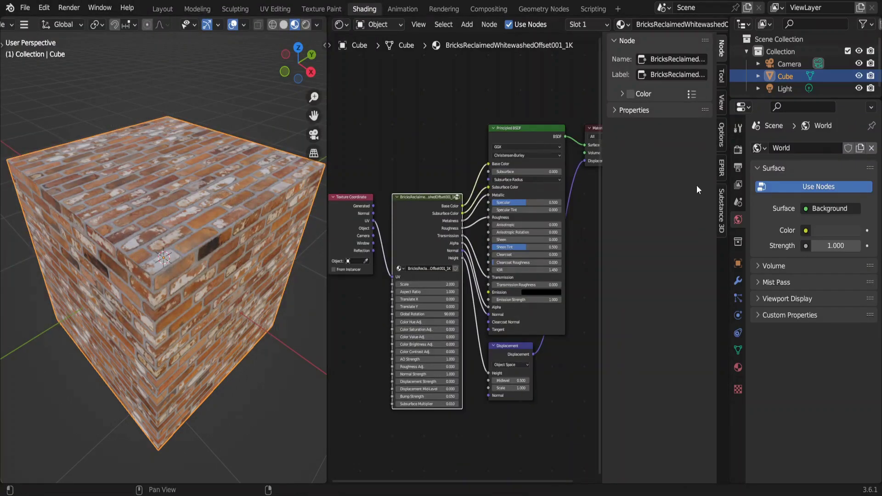
left_click(722, 208)
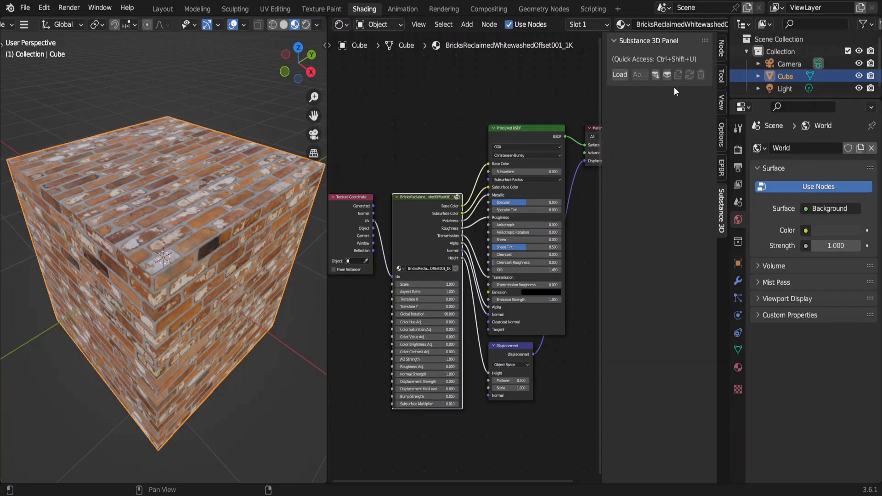
Download Old painted planks as old_painted_planks.sbsar from Community Assets' Wood category
left_click(657, 75)
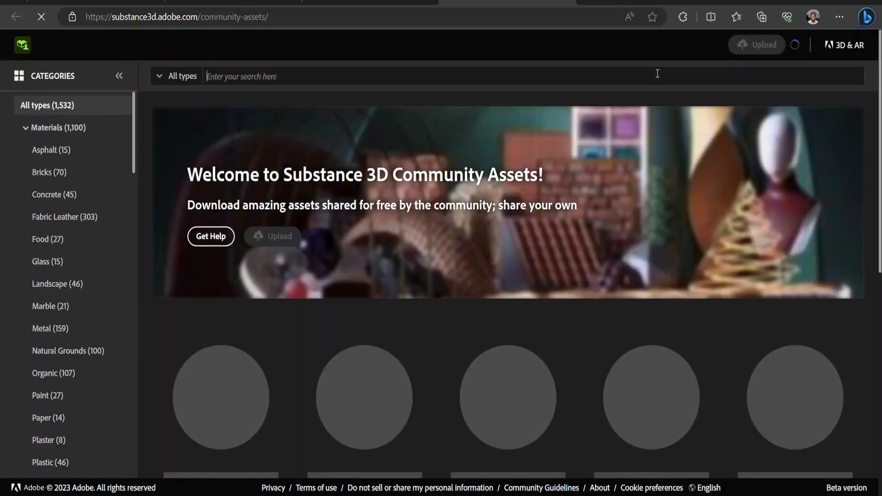
scroll(436, 263, "down", 5)
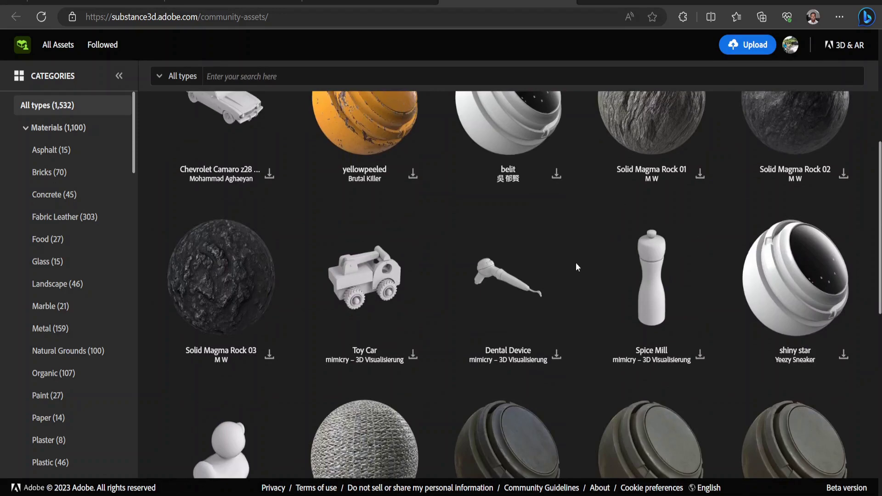
scroll(106, 393, "down", 4)
left_click(51, 355)
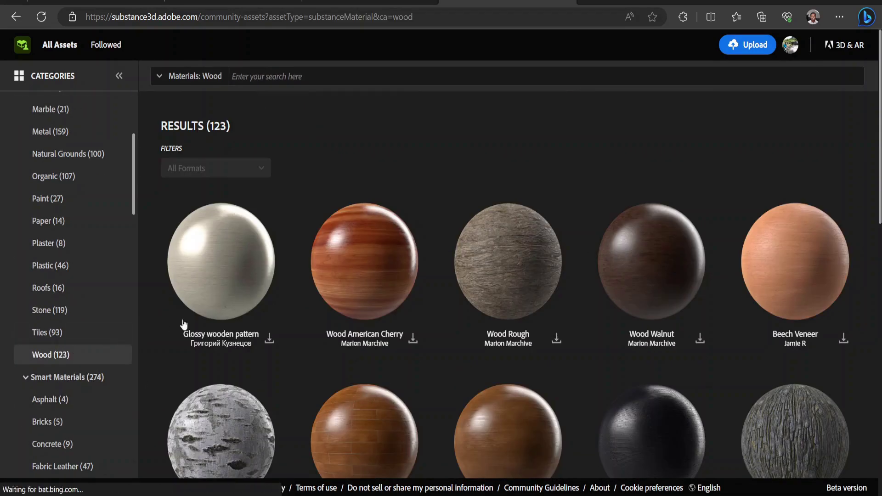
scroll(457, 315, "down", 10)
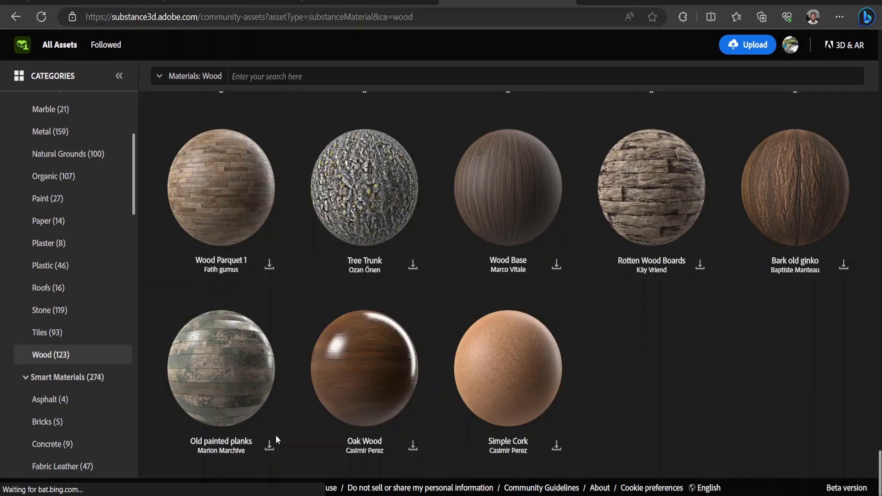
left_click(269, 447)
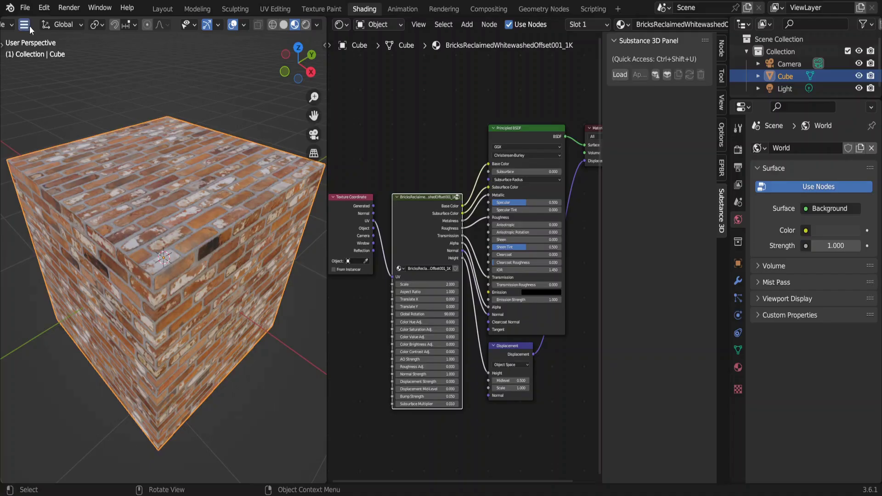
Set the Substance SBSAR Library Path to D:\Blender tutorial\IMPORTED STUFF\Substance Library
left_click(44, 7)
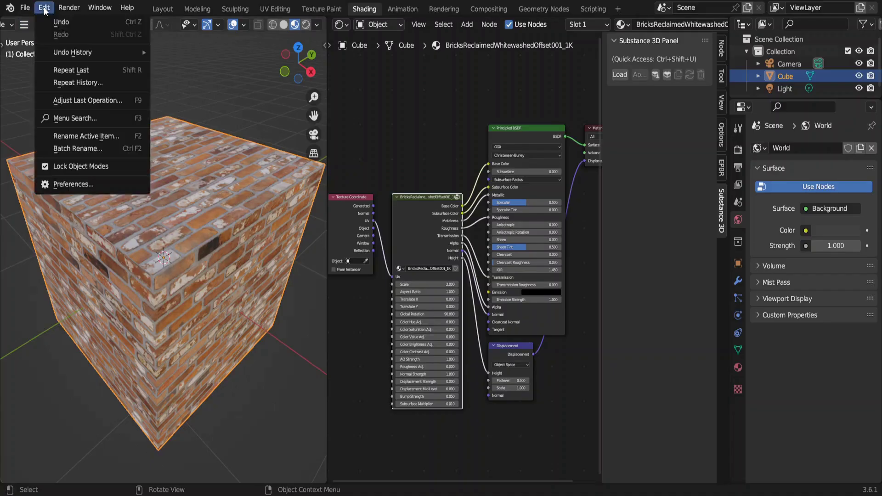
left_click(82, 184)
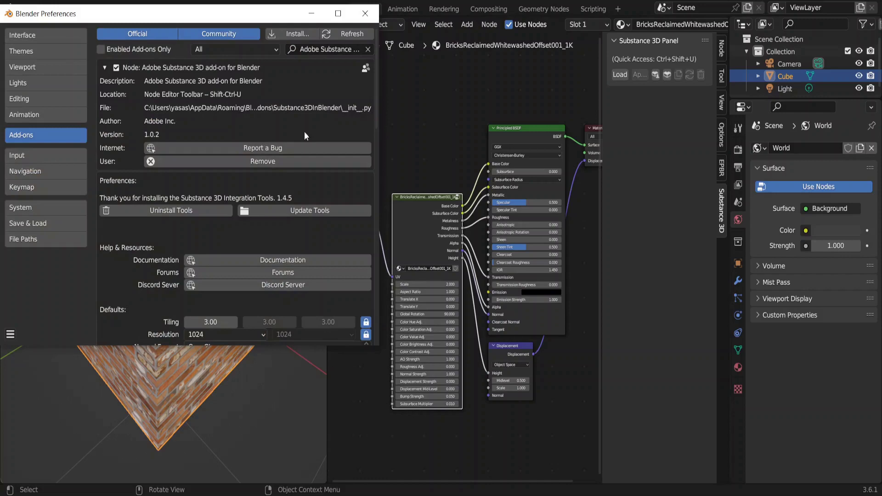
scroll(216, 215, "down", 5)
scroll(217, 216, "down", 5)
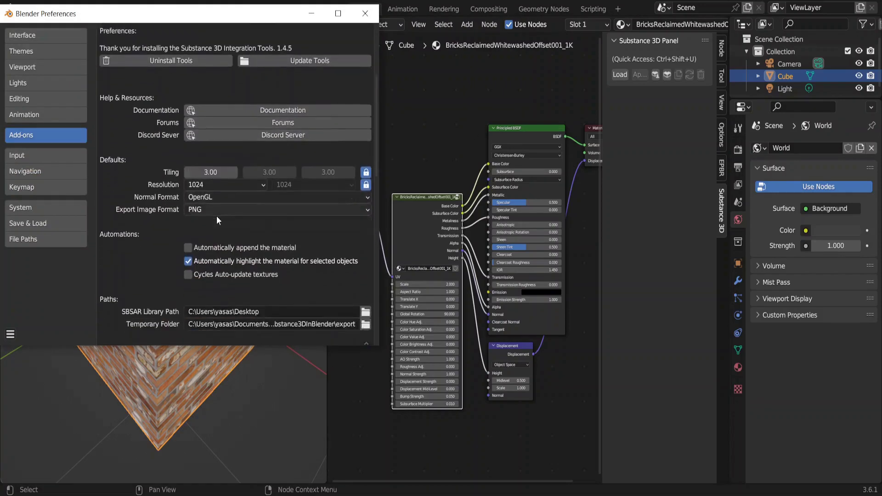
left_click(366, 244)
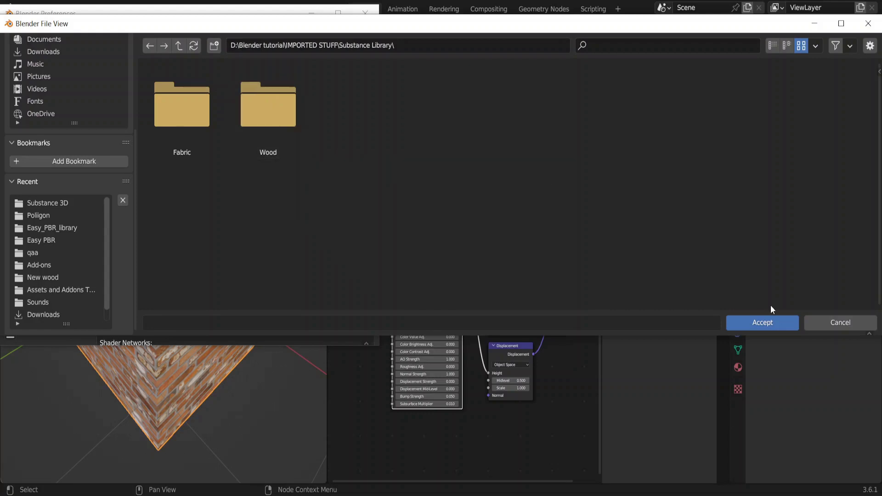
left_click(766, 320)
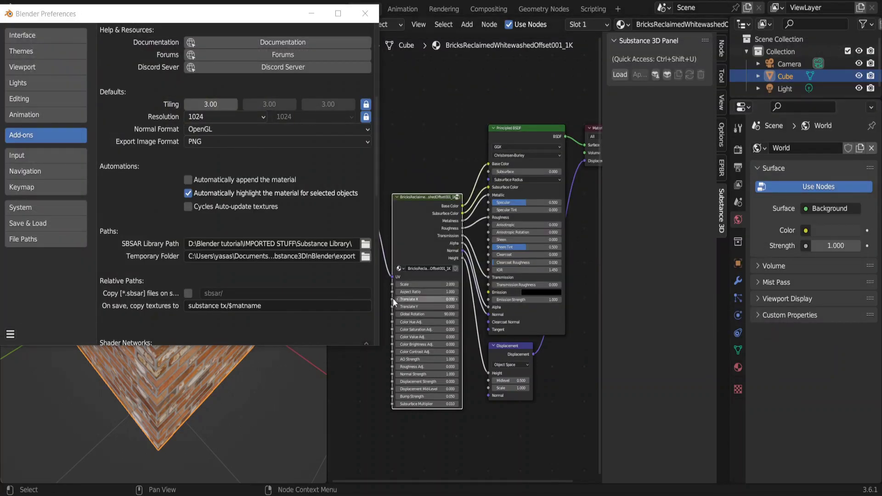
Load all five .sbsar files from Wood > New wood into the Substance 3D panel and select cst_wood
left_click(366, 13)
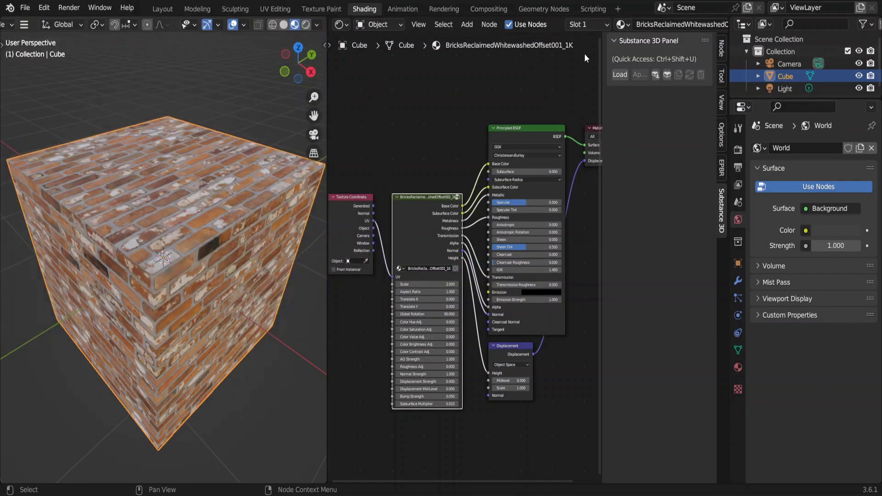
left_click(617, 75)
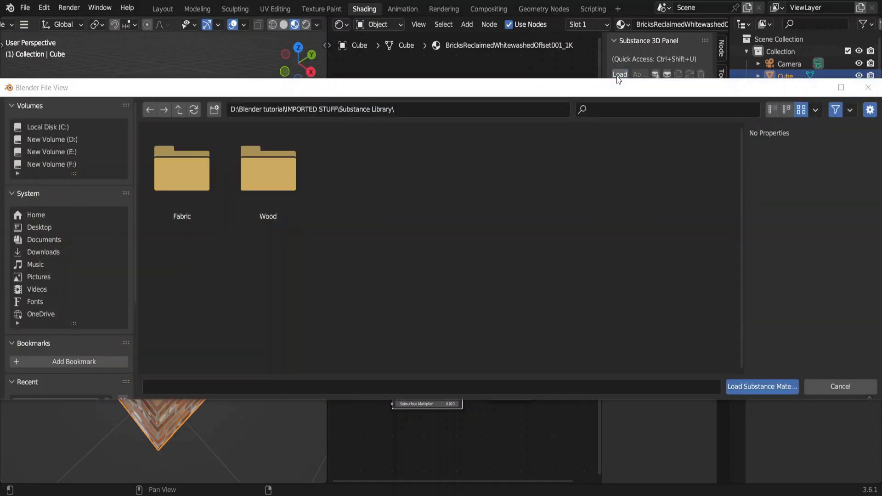
double_click(250, 171)
double_click(184, 170)
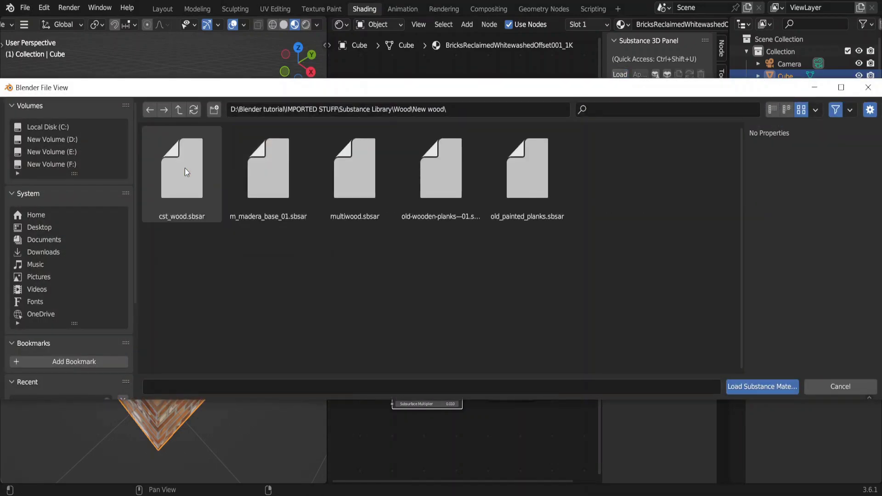
key("a")
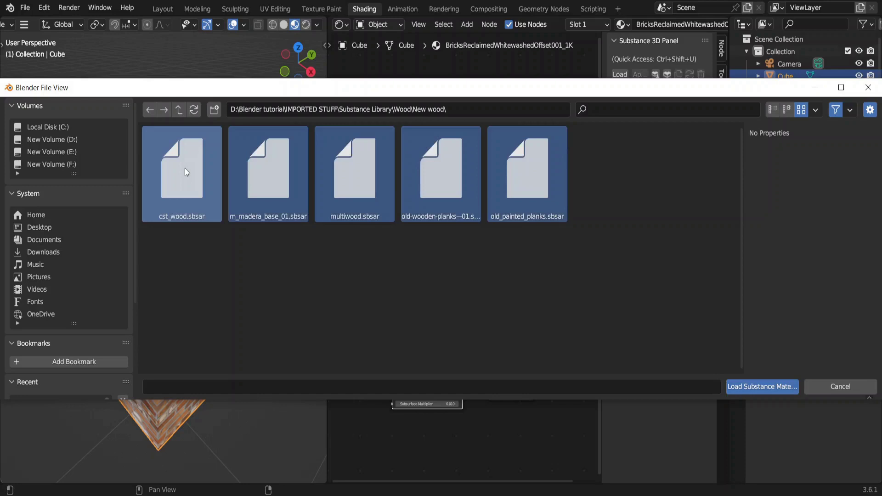
left_click(761, 387)
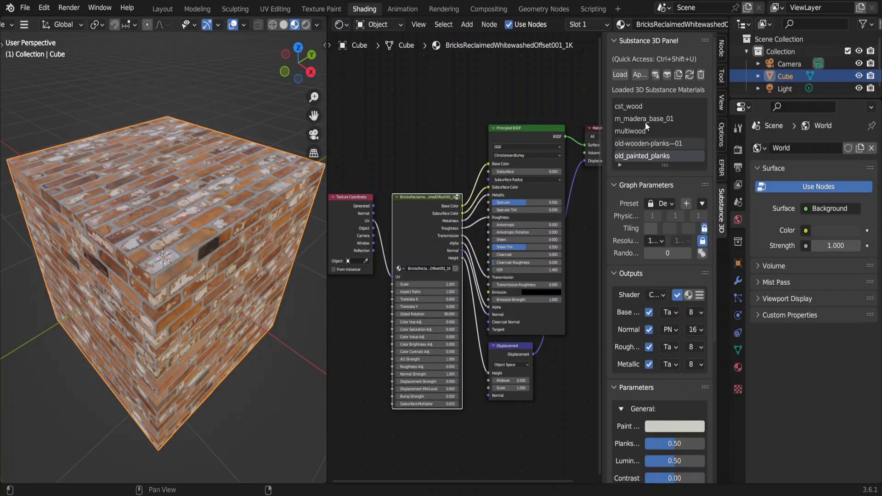
left_click(638, 106)
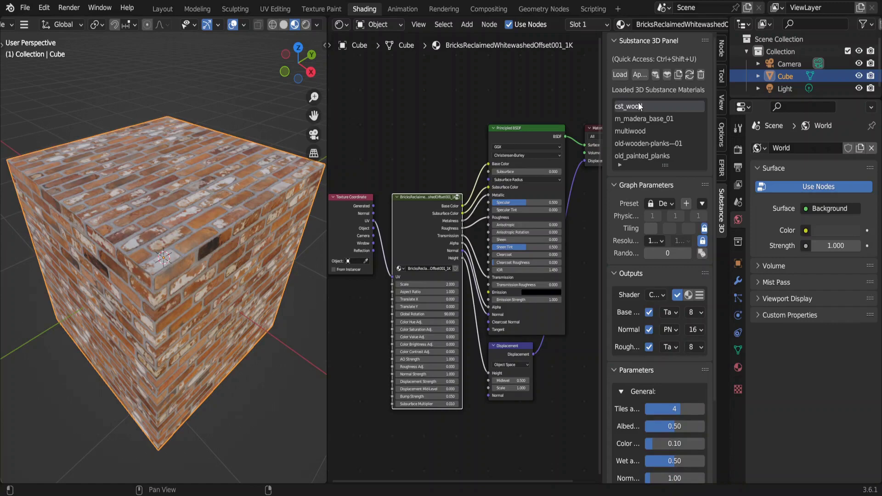
Add the cst_wood material to the cube and assign it to the cube's faces in edit mode
left_click(739, 367)
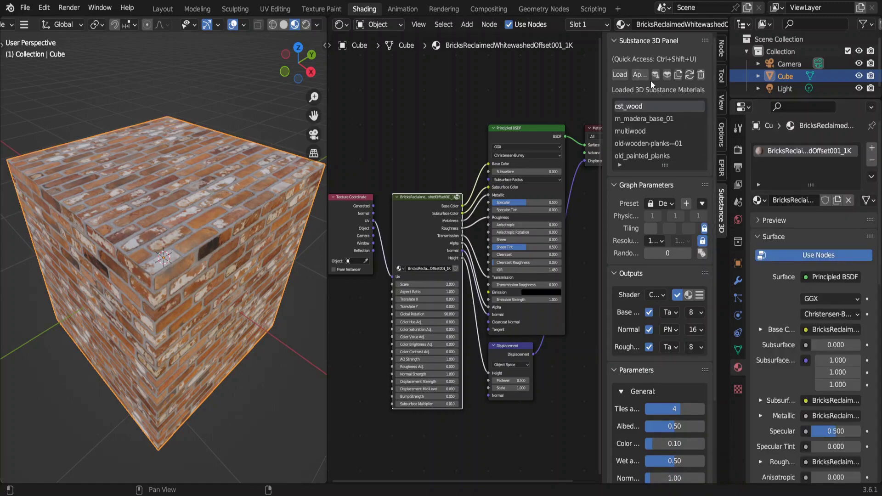
left_click(640, 74)
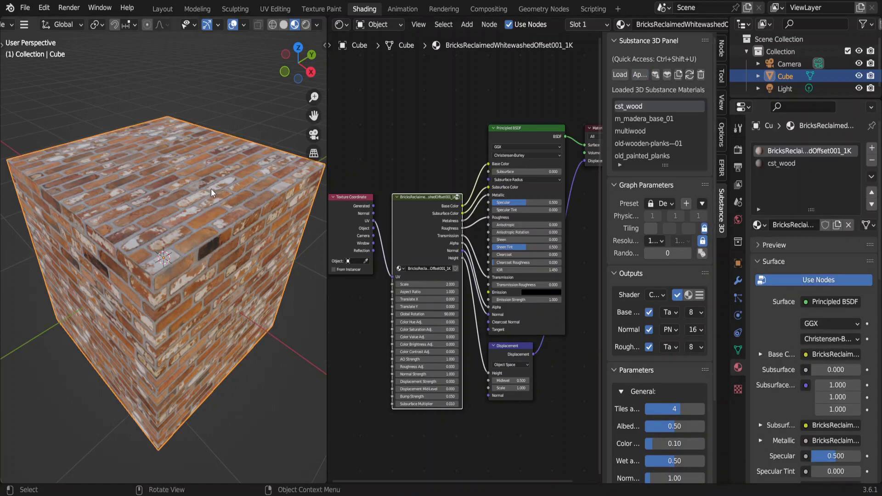
key("Tab")
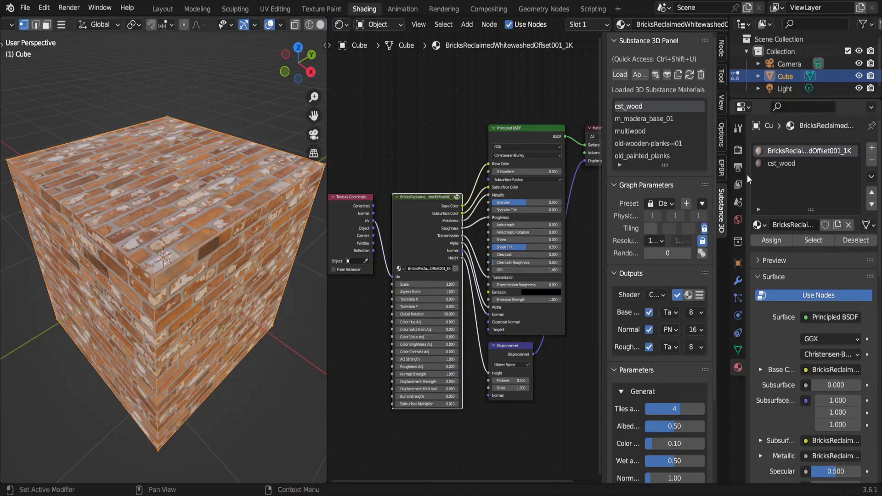
left_click(770, 160)
left_click(770, 240)
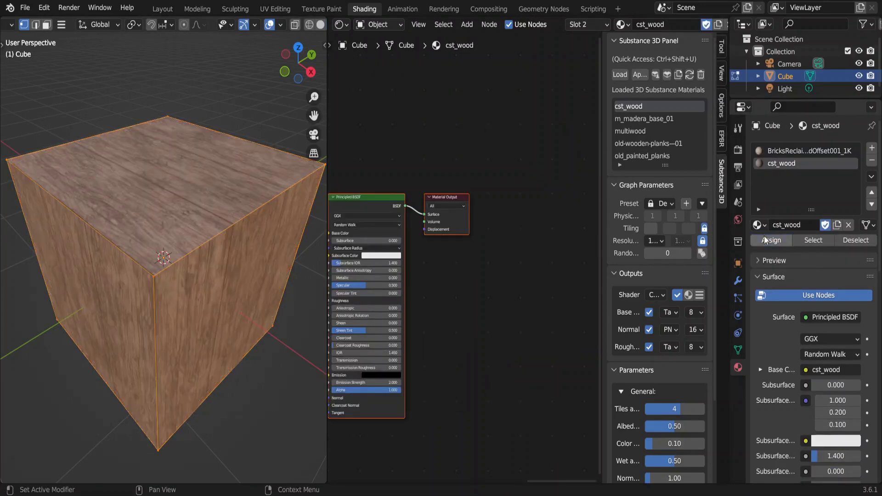
key("Tab")
Tune the planks: Tiles 6, Albedo luminosity 0.40, darker Paint Color, Paint Age 0.76, Contrast 0.37
scroll(628, 336, "down", 5)
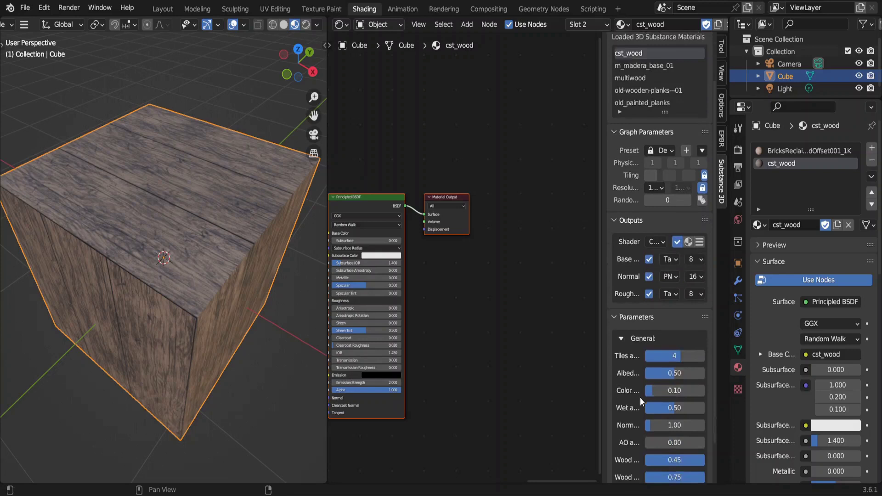
left_click_drag(604, 358, 524, 361)
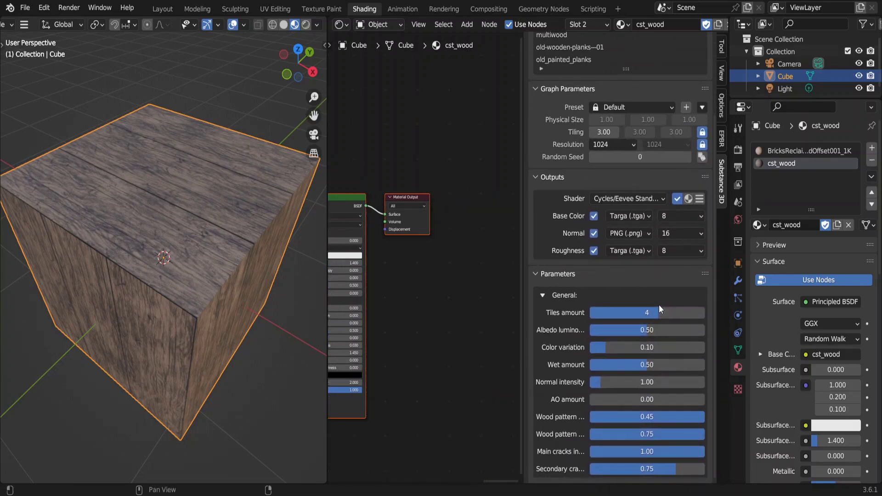
left_click_drag(652, 314, 705, 312)
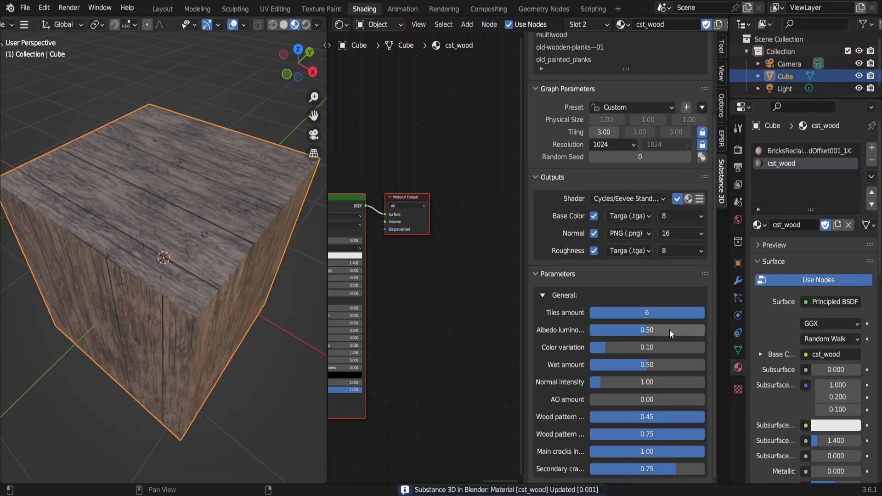
left_click_drag(667, 330, 626, 383)
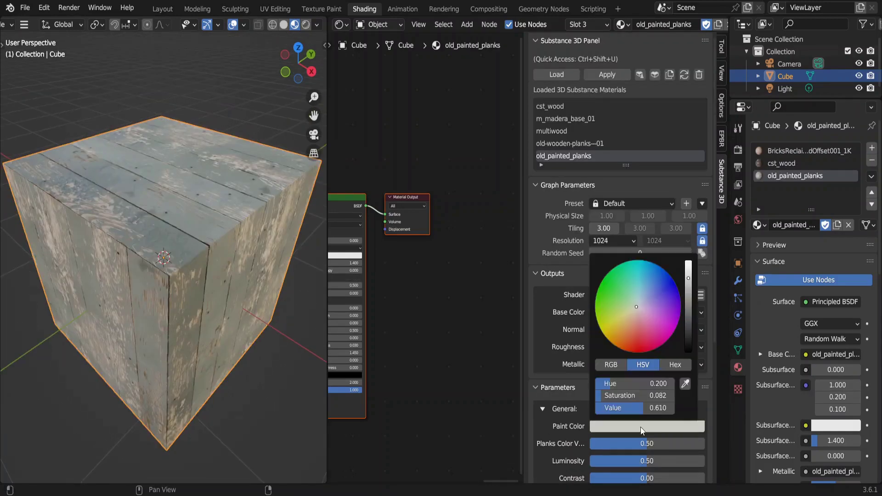
left_click_drag(615, 333, 611, 338)
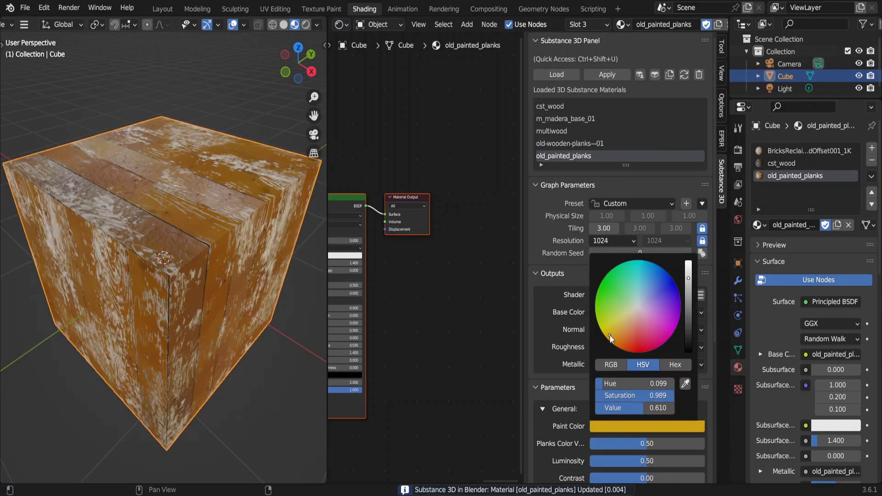
scroll(562, 433, "down", 8)
left_click_drag(647, 298, 669, 332)
mouse_move(648, 368)
left_mouse_down()
mouse_move(624, 367)
mouse_move(678, 380)
left_mouse_up()
scroll(624, 367, "down", 3)
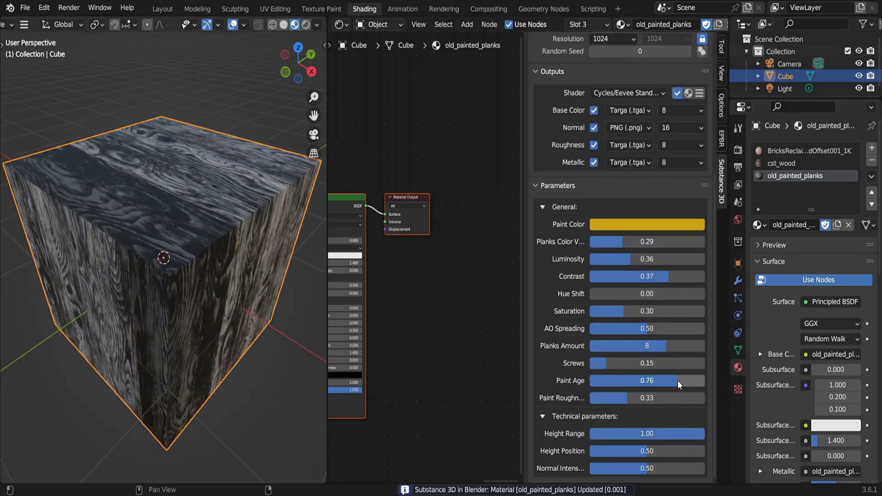
left_click(14, 24)
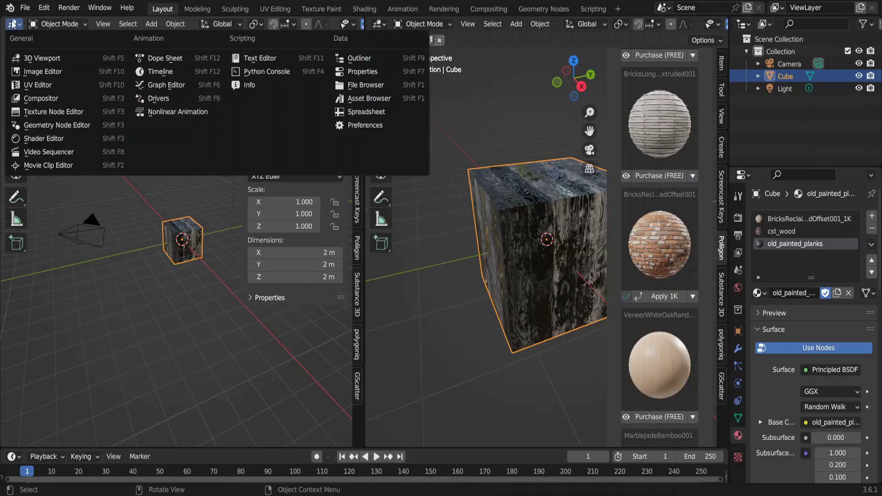
Turn the left area into an Asset Browser and mark old_painted_planks and cst_wood as assets
left_click(351, 97)
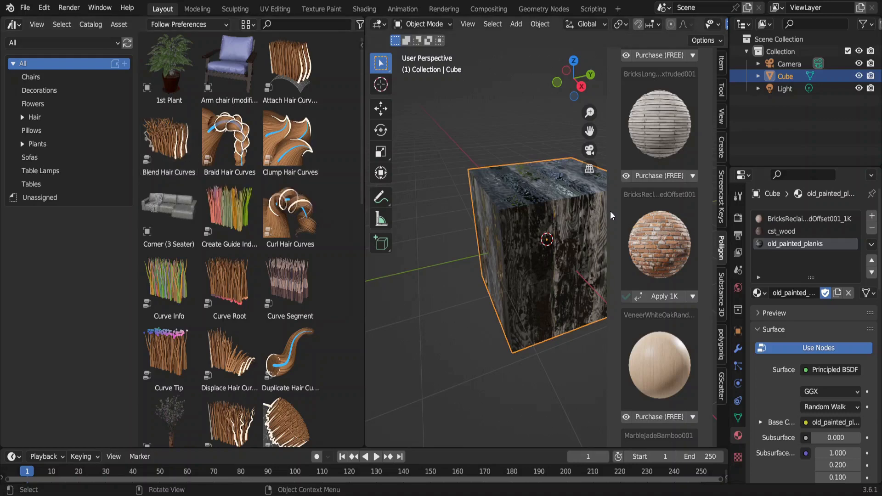
right_click(784, 249)
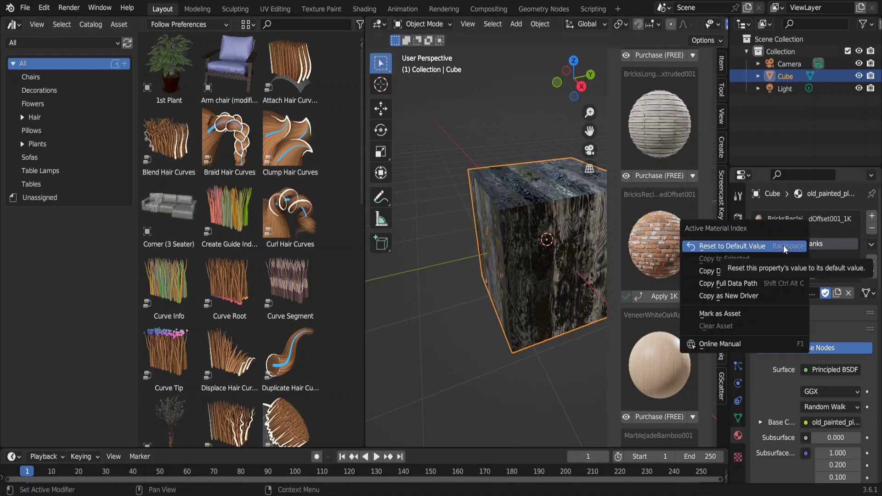
left_click(730, 314)
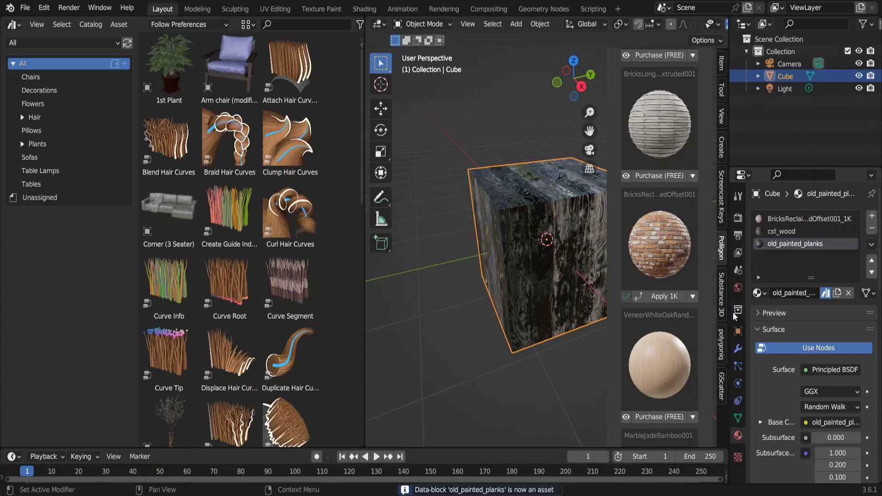
left_click(771, 232)
right_click(771, 235)
left_click(770, 231)
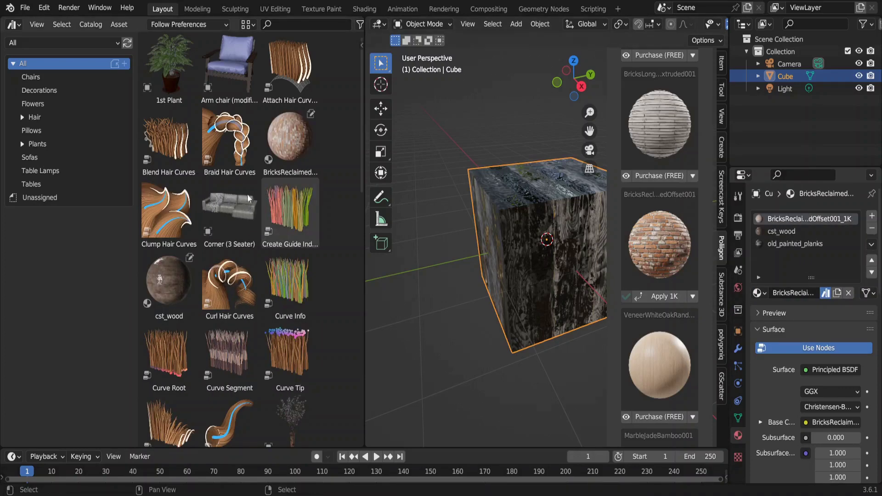
Filter to Unassigned assets and drag cst_wood and BricksReclaimed onto the cube
left_click(84, 198)
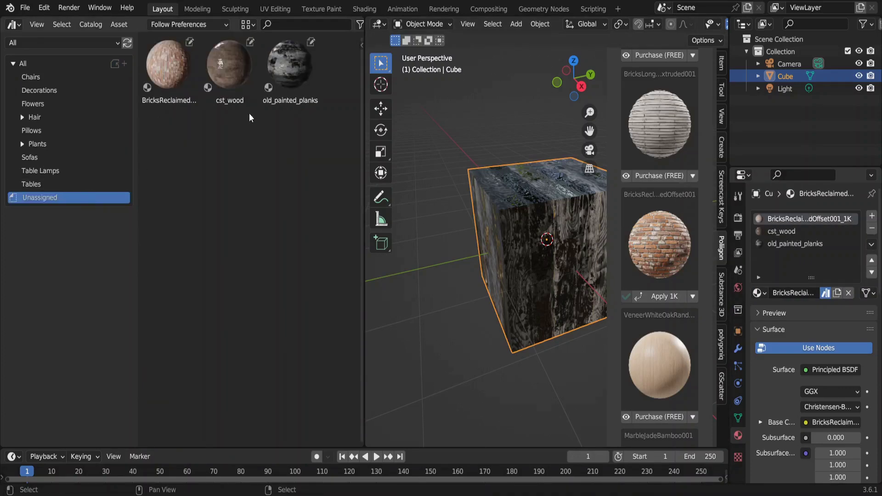
left_click_drag(230, 67, 547, 237)
left_click_drag(169, 64, 487, 214)
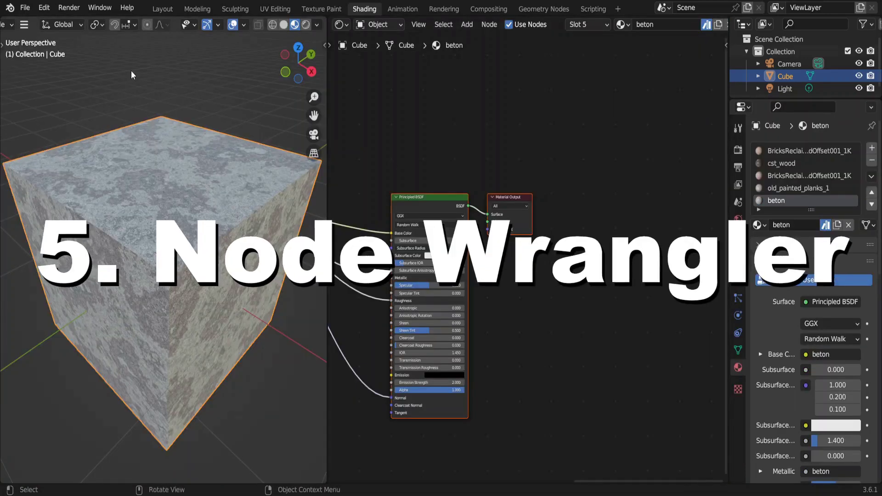
Enable the Node Wrangler add-on in Preferences by searching 'node'
left_click(45, 8)
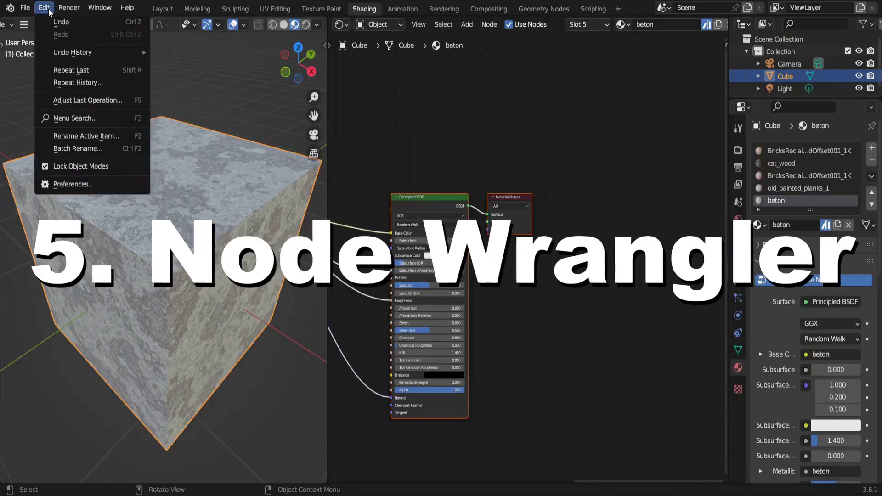
left_click(87, 185)
left_click(368, 53)
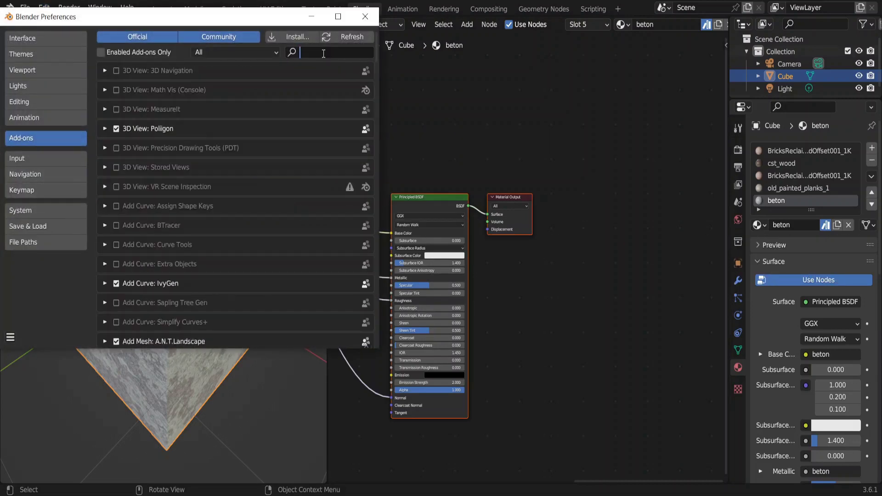
left_click(324, 52)
type("node")
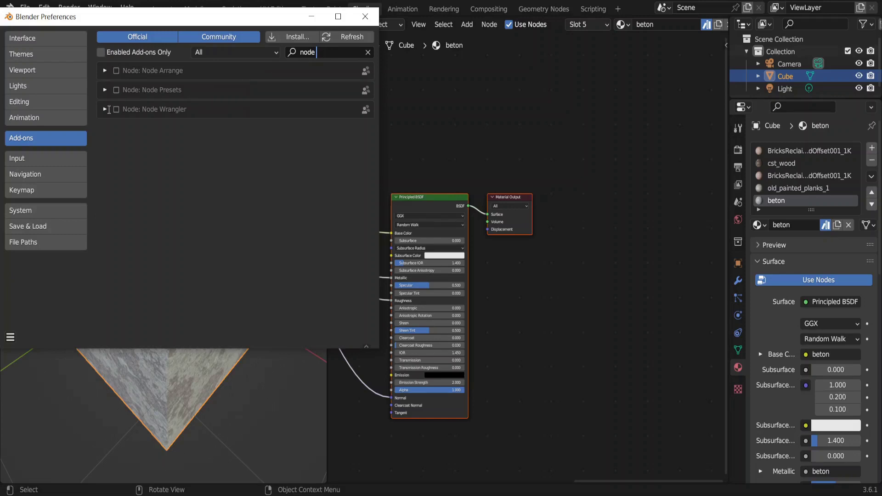
left_click(116, 109)
left_click(105, 110)
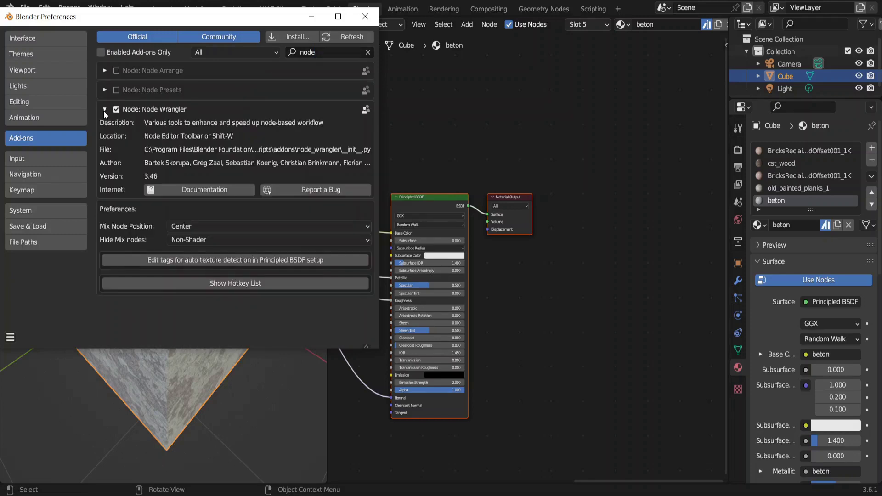
left_click(365, 17)
Show the Node Wrangler tab in the node editor's sidebar
key("n")
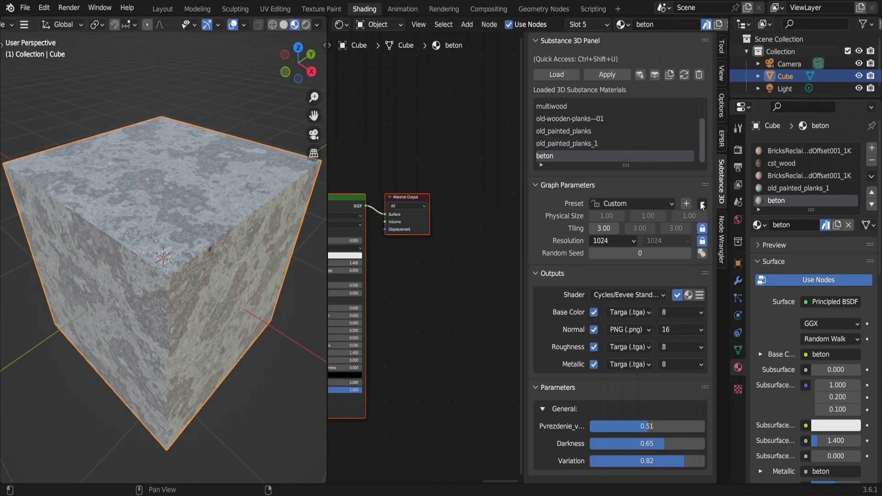
left_click(720, 231)
scroll(430, 282, "left", 5)
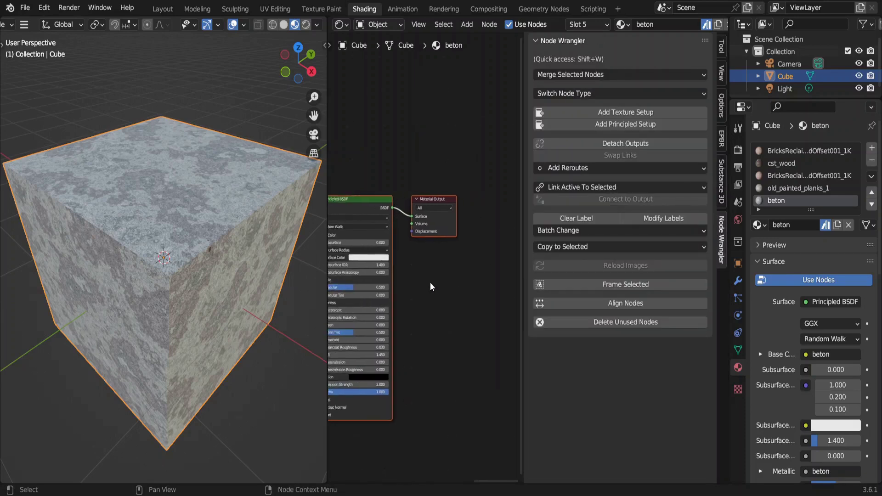
Add a new material slot with a new material assigned to the whole cube
left_click(872, 147)
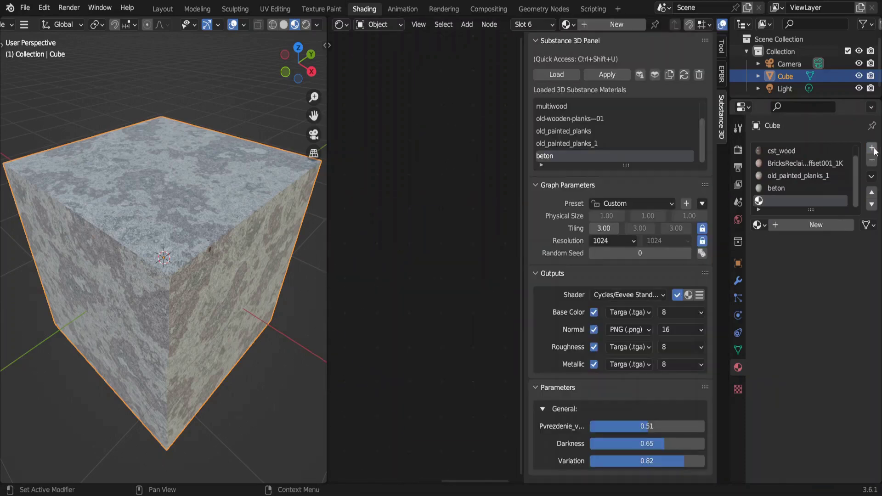
left_click(800, 225)
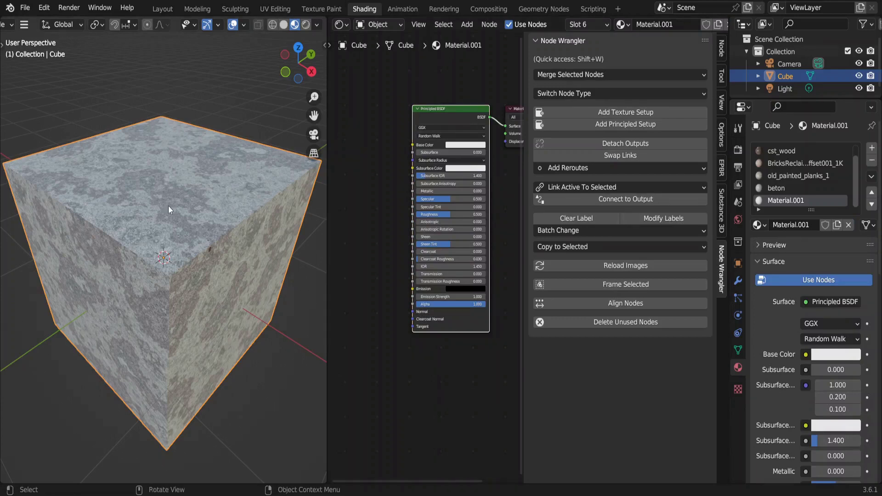
left_click(777, 244)
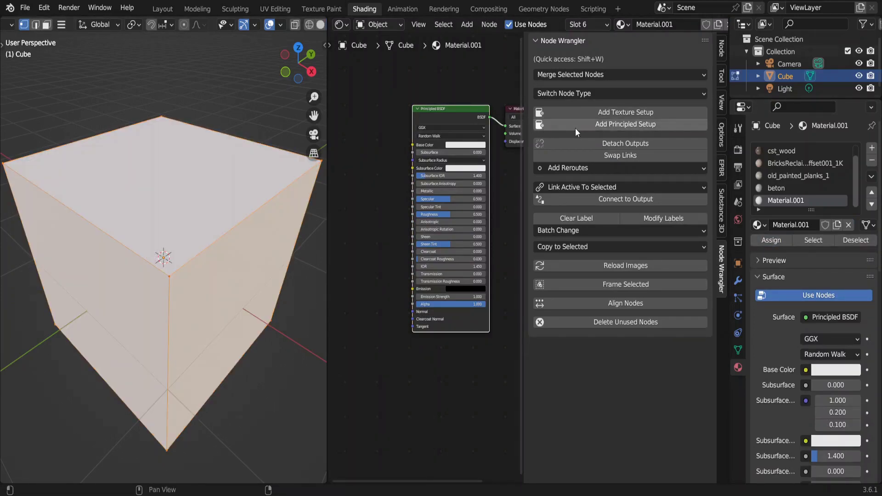
Build a Principled Texture Setup from all PBR_Textures/Fabric028/1K-JPG files
left_click(588, 129)
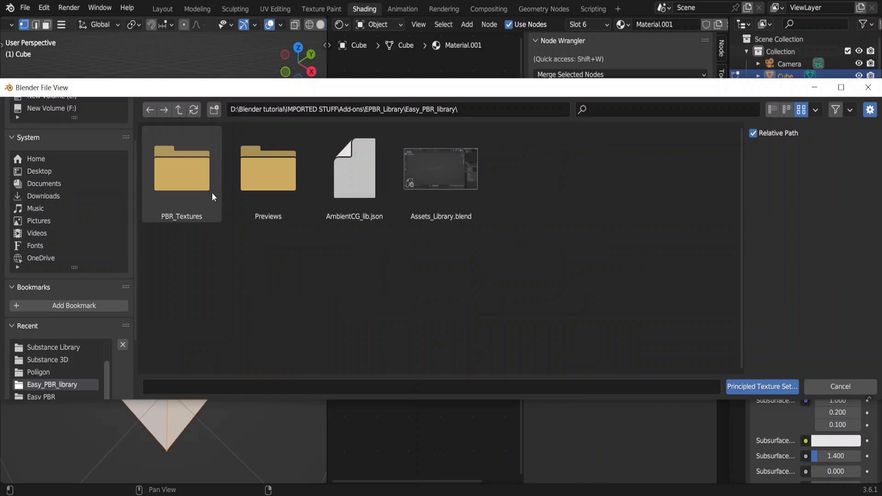
double_click(197, 158)
scroll(403, 279, "down", 5)
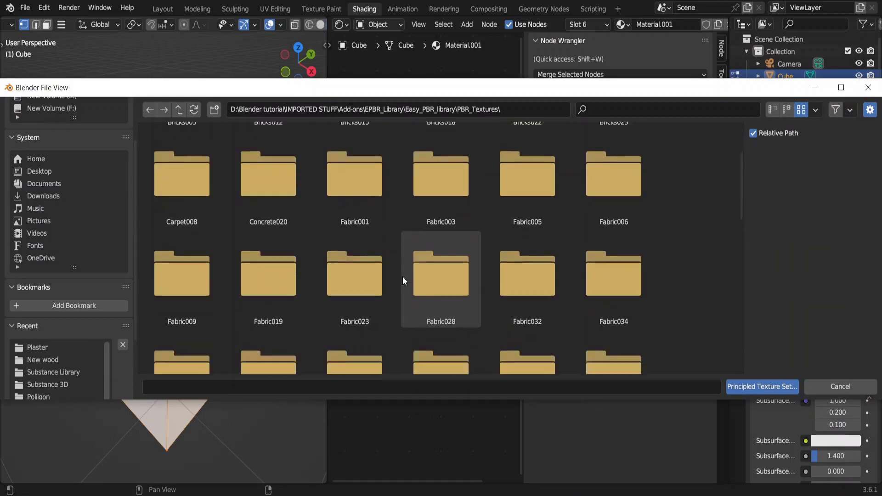
double_click(441, 246)
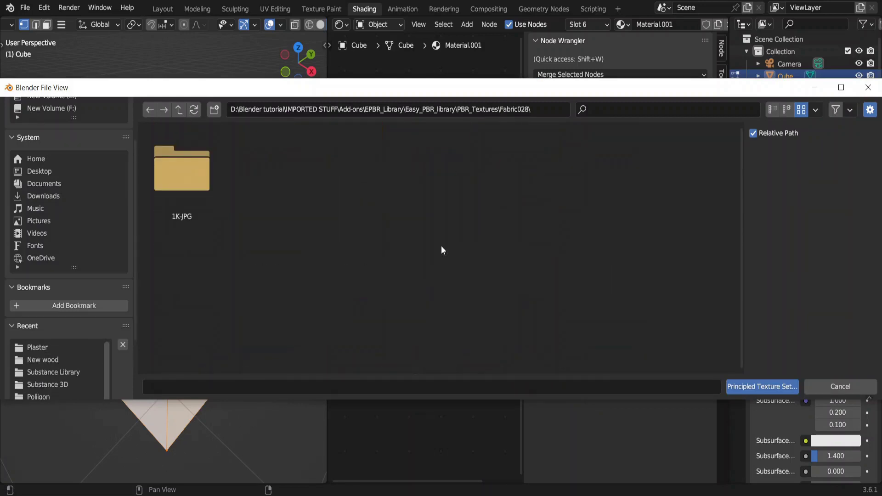
double_click(187, 181)
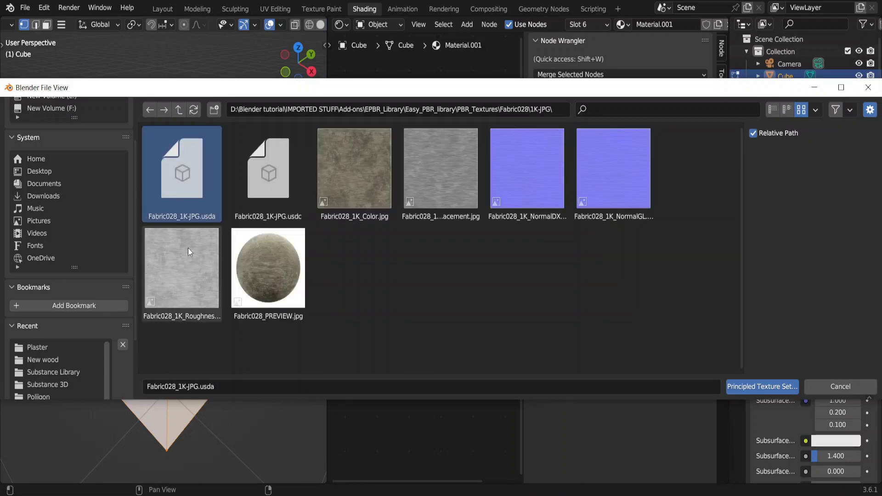
key("a")
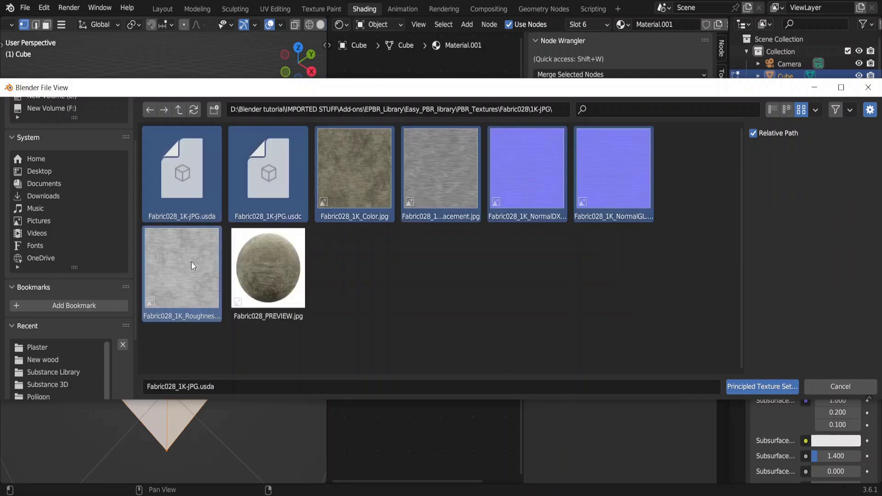
left_click(751, 388)
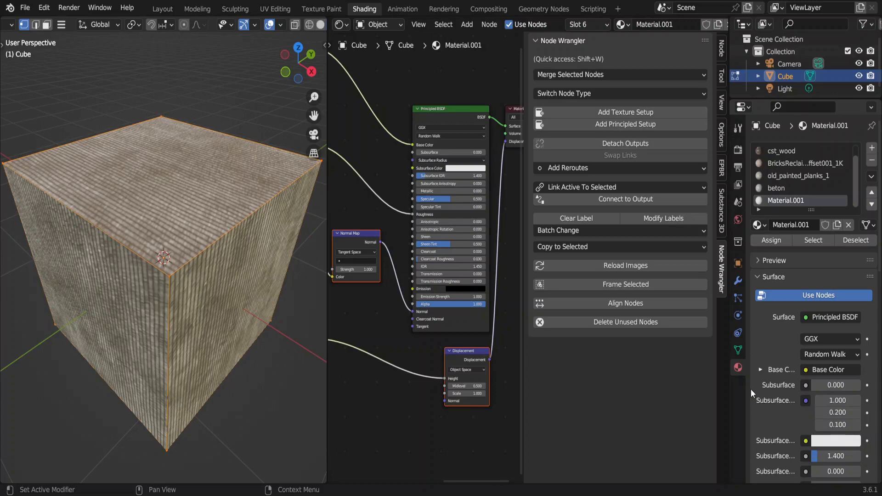
Check the fabric cube from below, mark Material.001 as an asset, and return to Layout
middle_click_drag(179, 266, 216, 334)
scroll(215, 334, "up", 5)
scroll(215, 334, "down", 5)
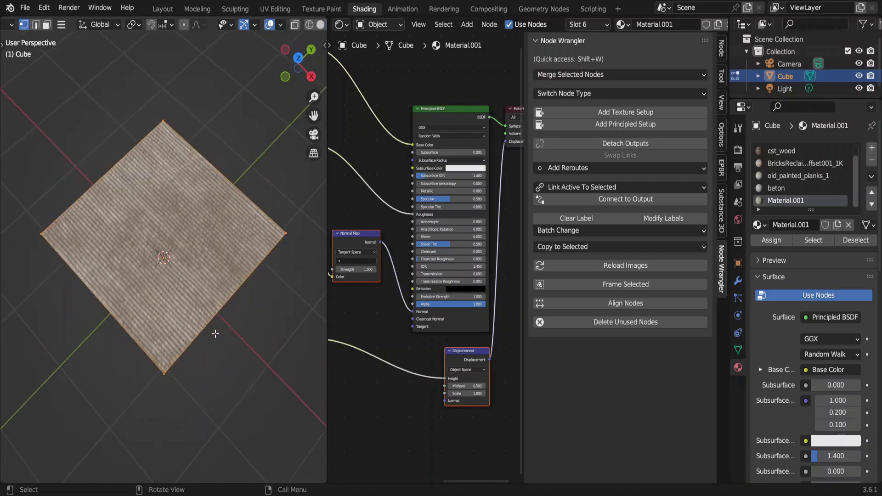
middle_click_drag(165, 301, 165, 304)
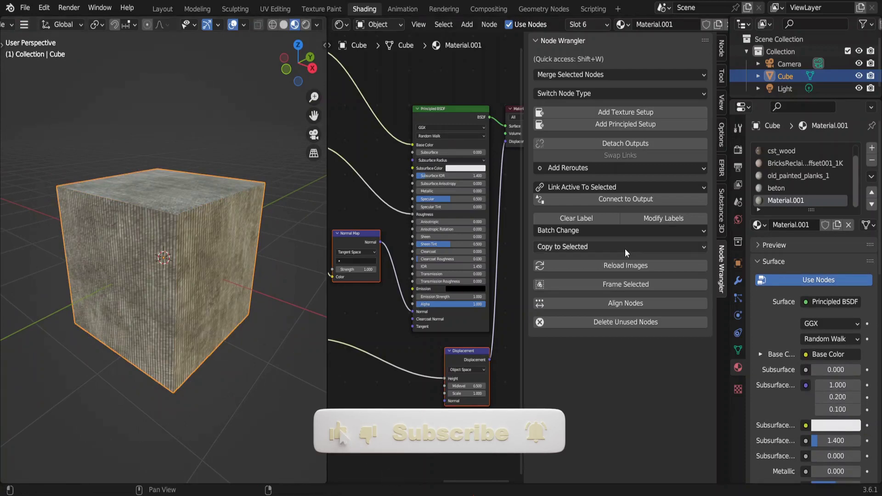
right_click(780, 202)
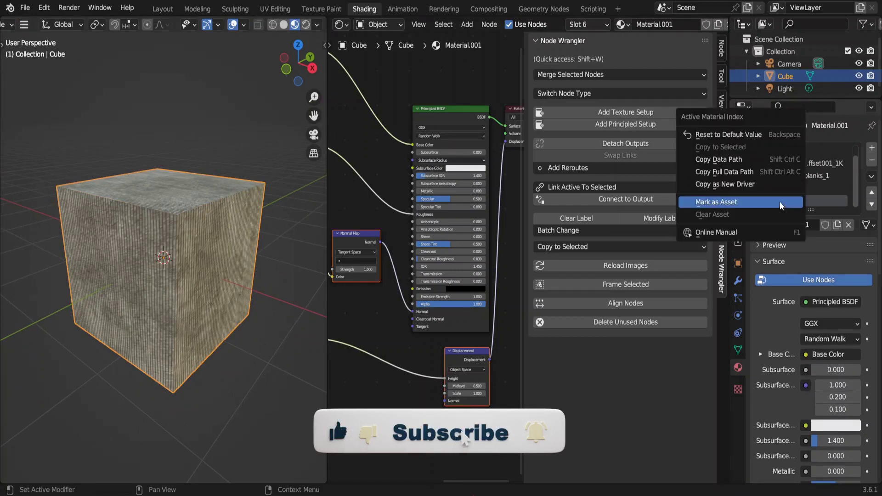
left_click(779, 202)
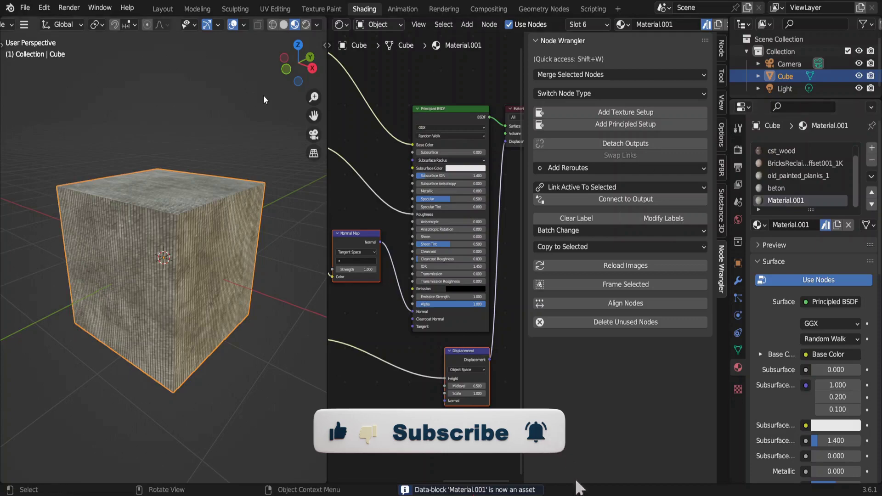
left_click(158, 9)
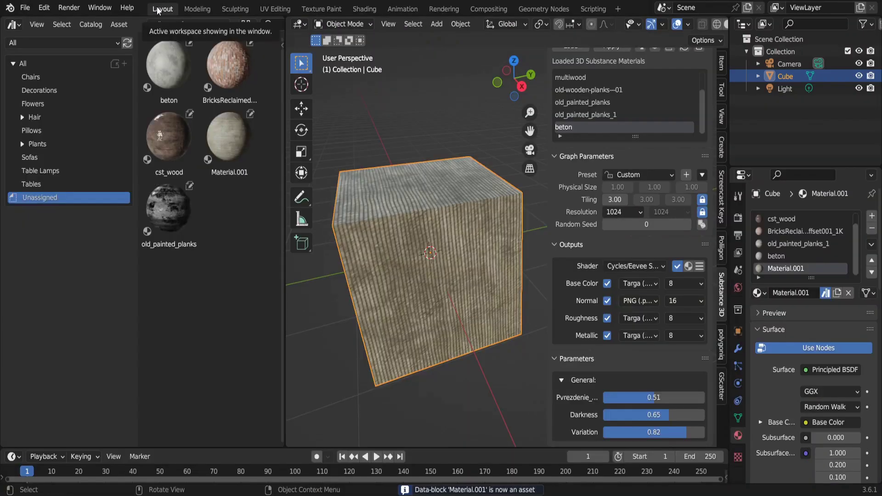